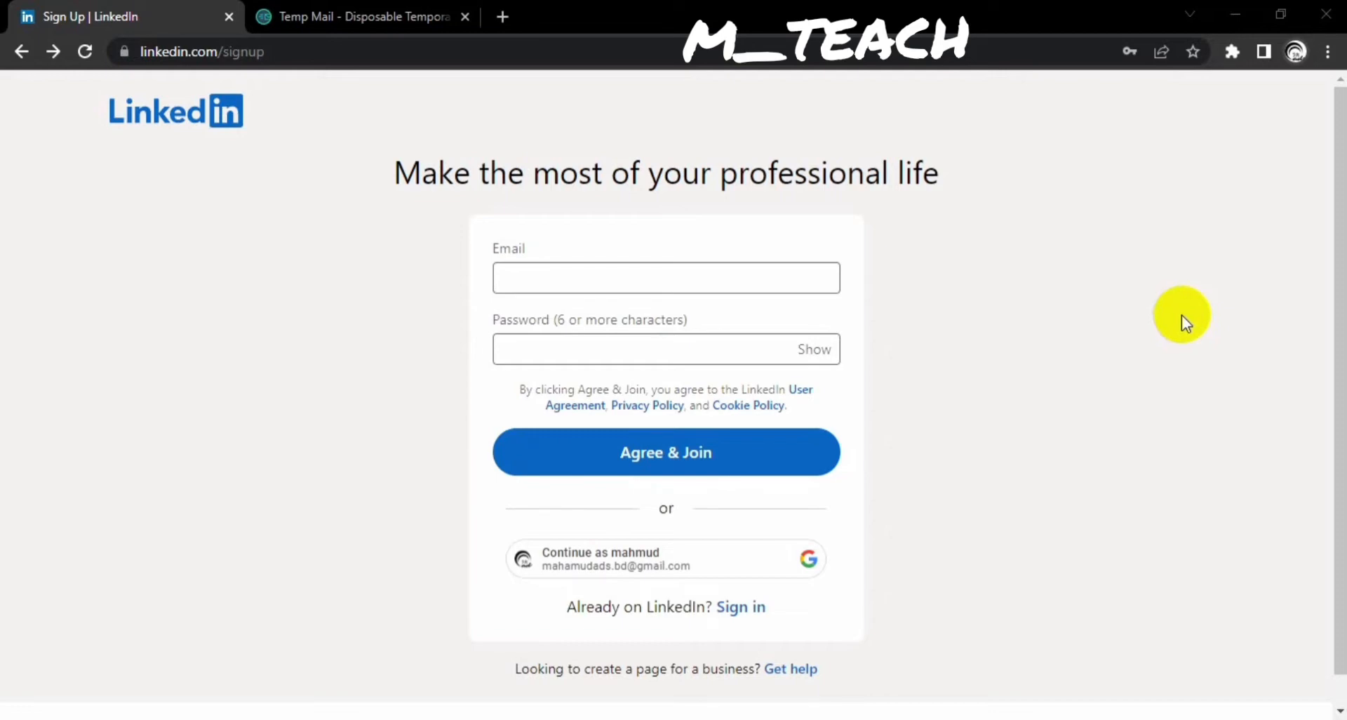
# - Sign up with the pasted temporary e-mail address and a password, agreeing to the terms
pyautogui.click(677, 269)
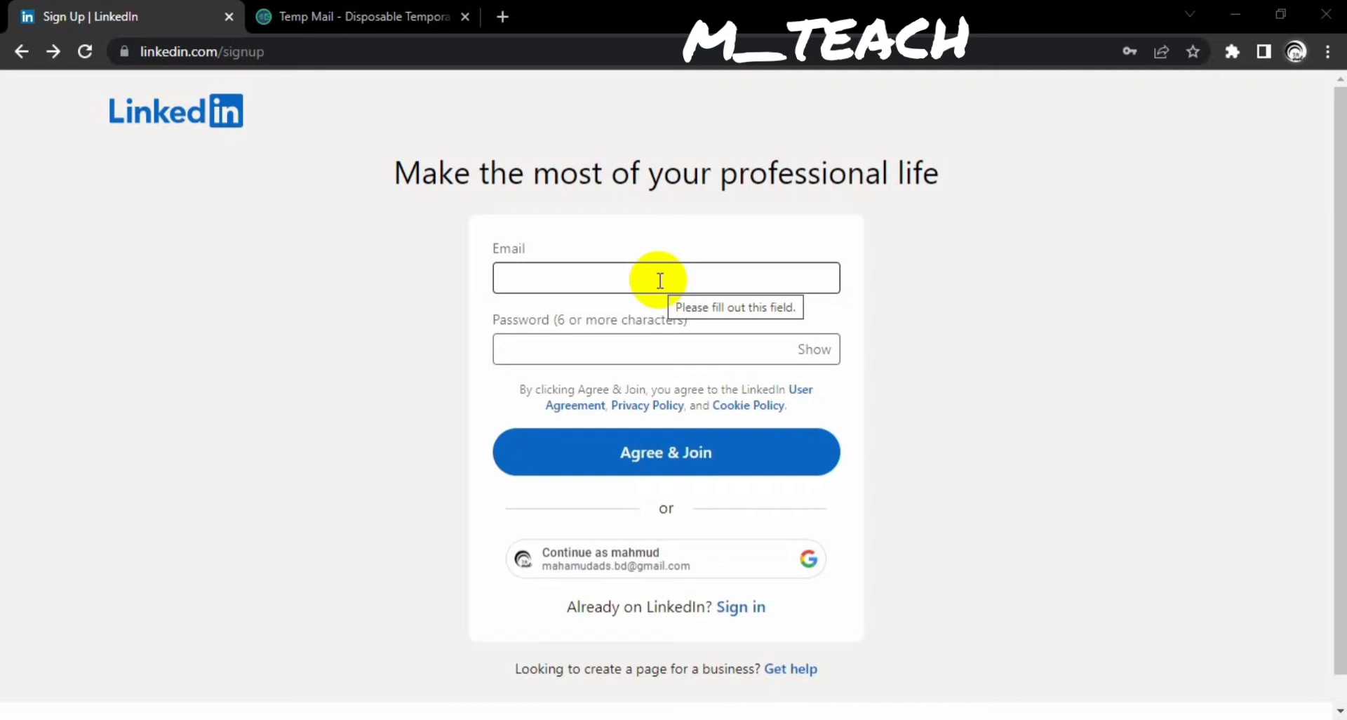
pyautogui.click(660, 281)
pyautogui.hotkey('ctrl', 'v')
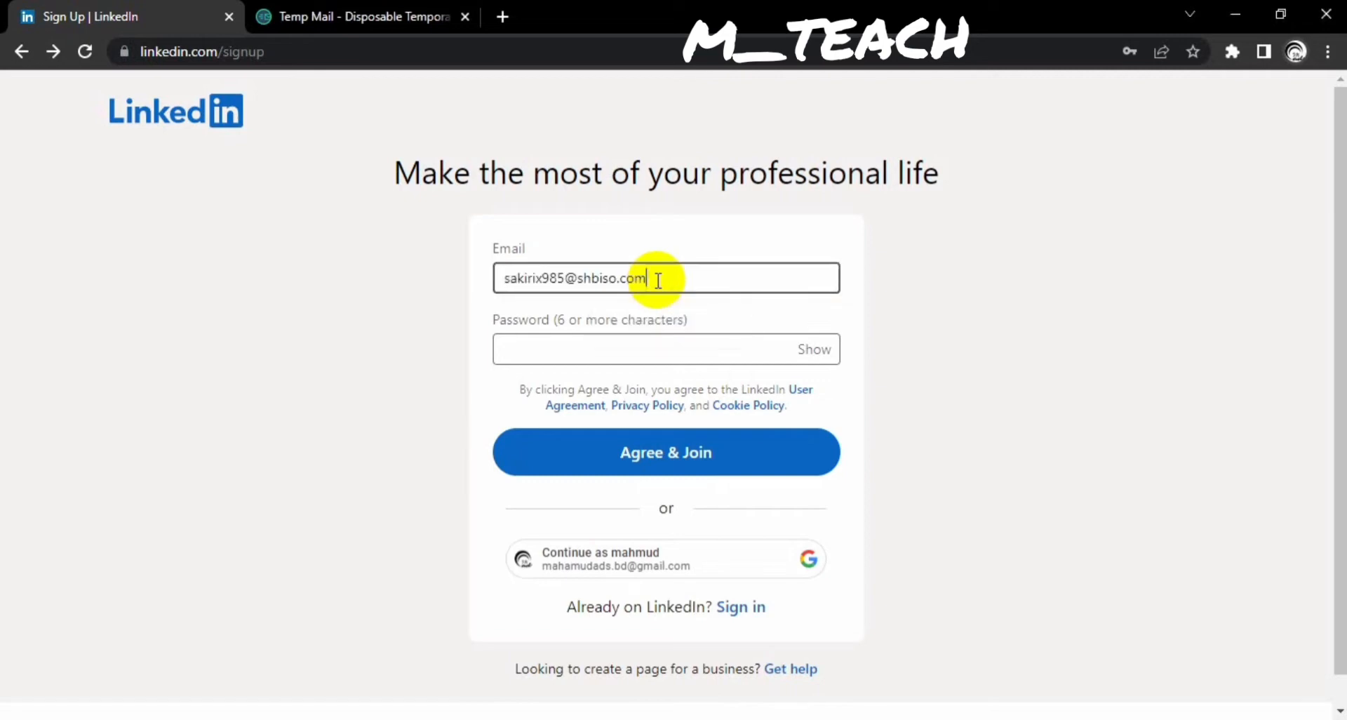
pyautogui.click(590, 345)
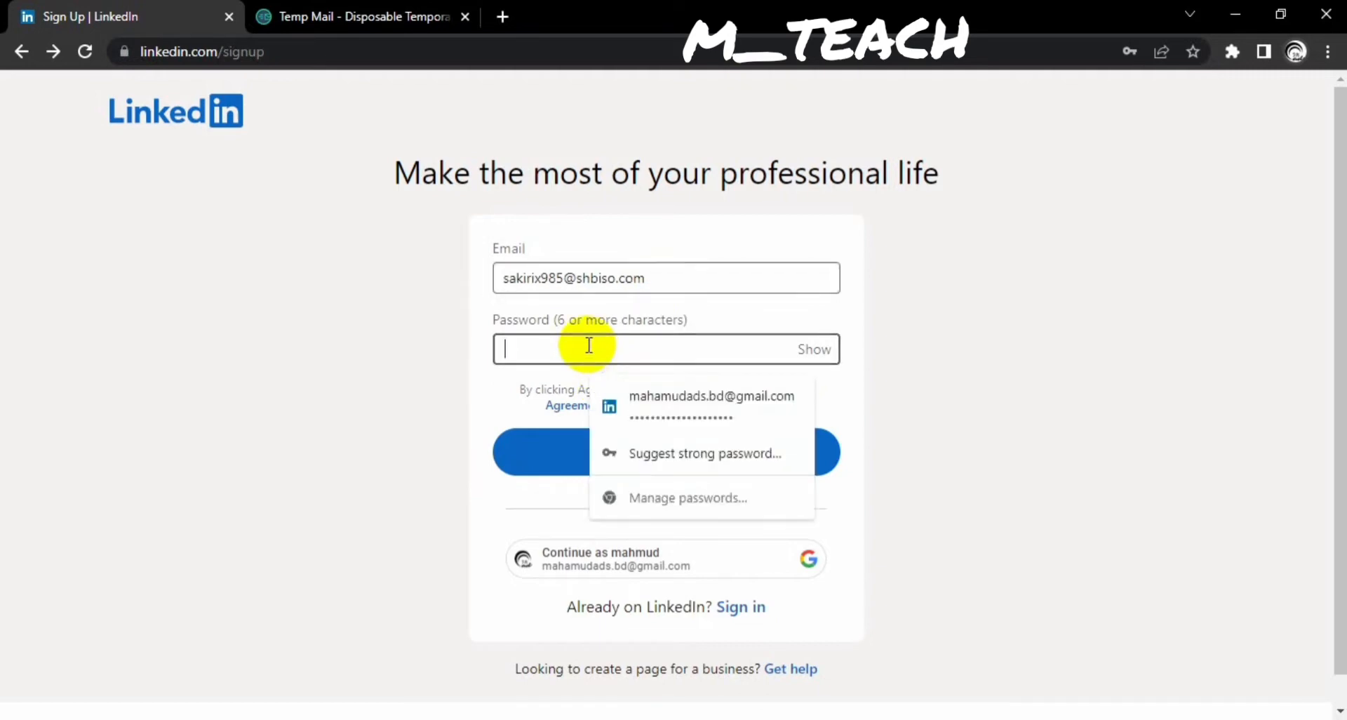
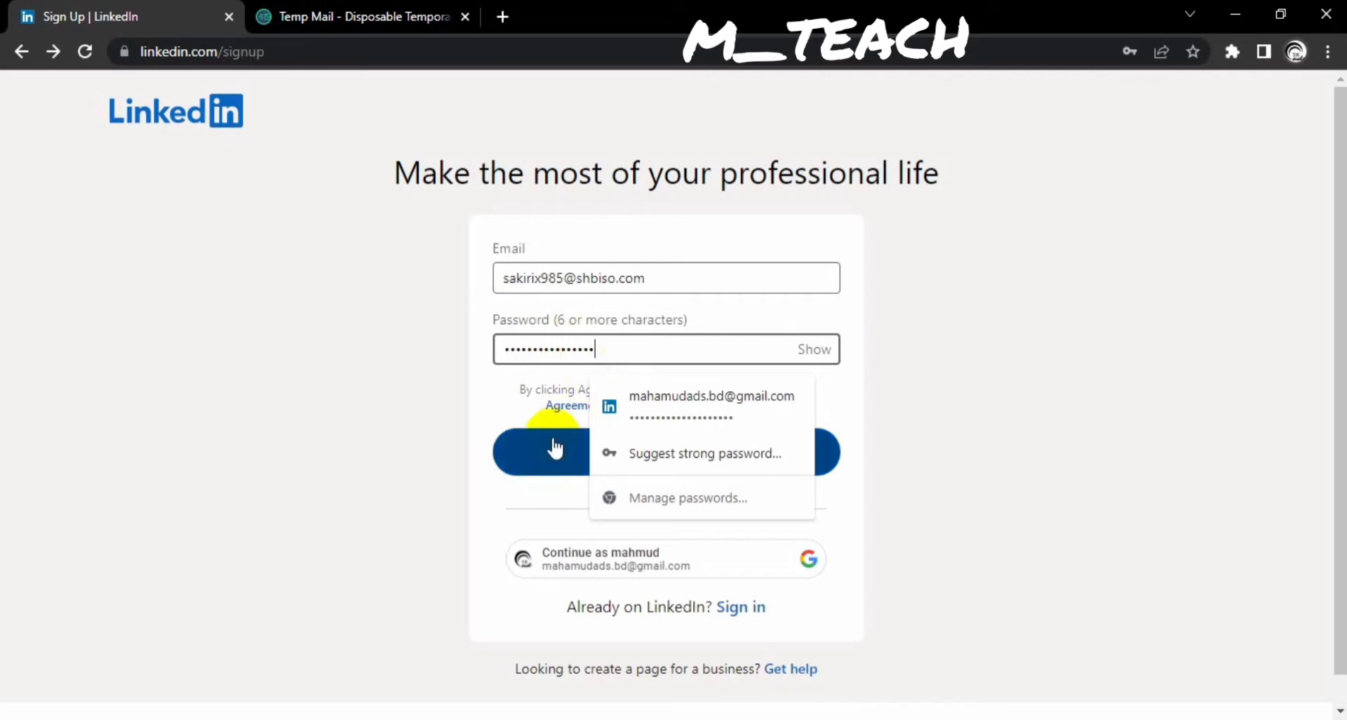
pyautogui.click(403, 409)
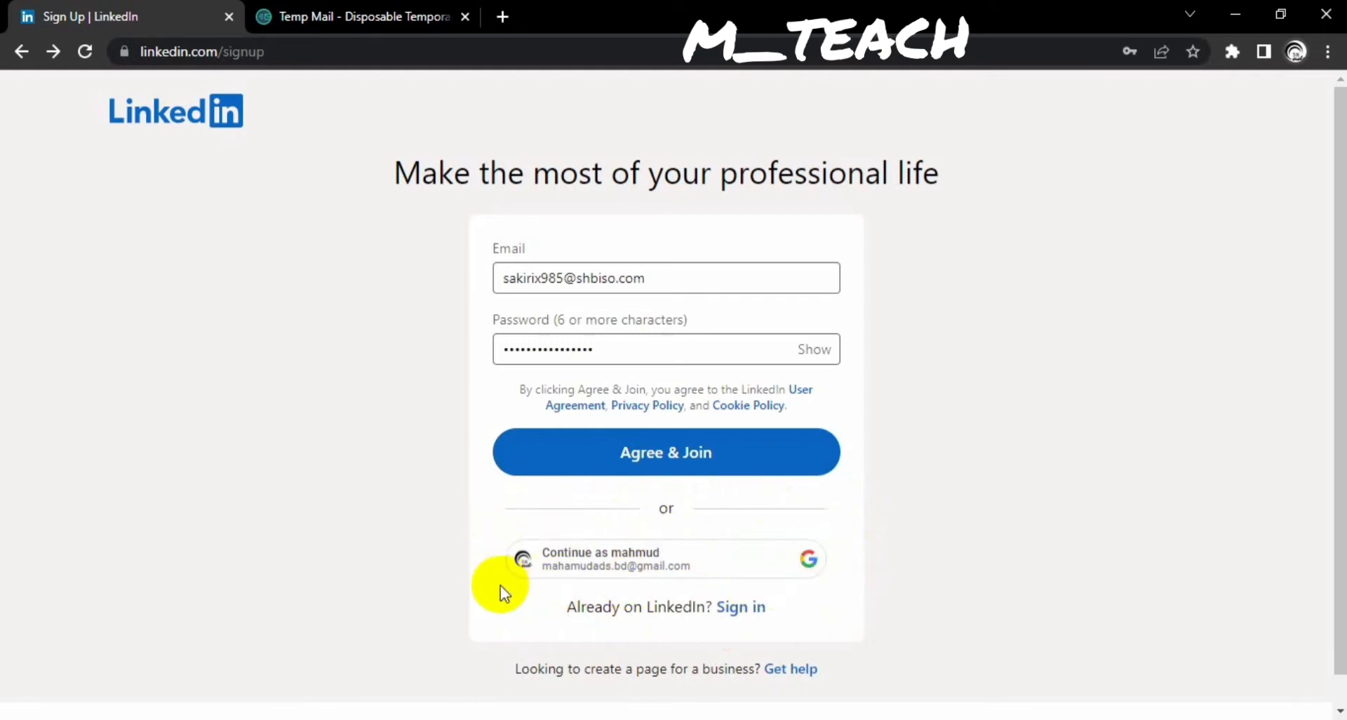
pyautogui.click(640, 468)
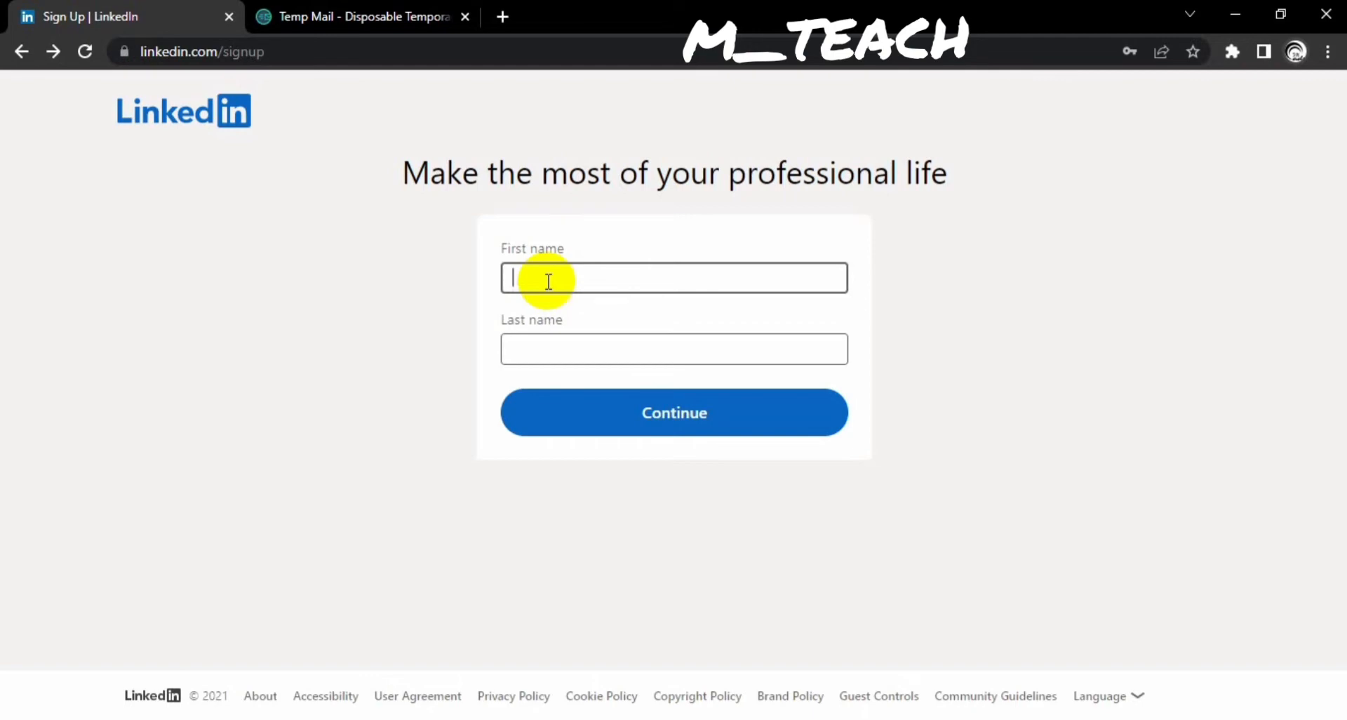
# - Fill in the account holder's first and last name and continue
pyautogui.click(535, 350)
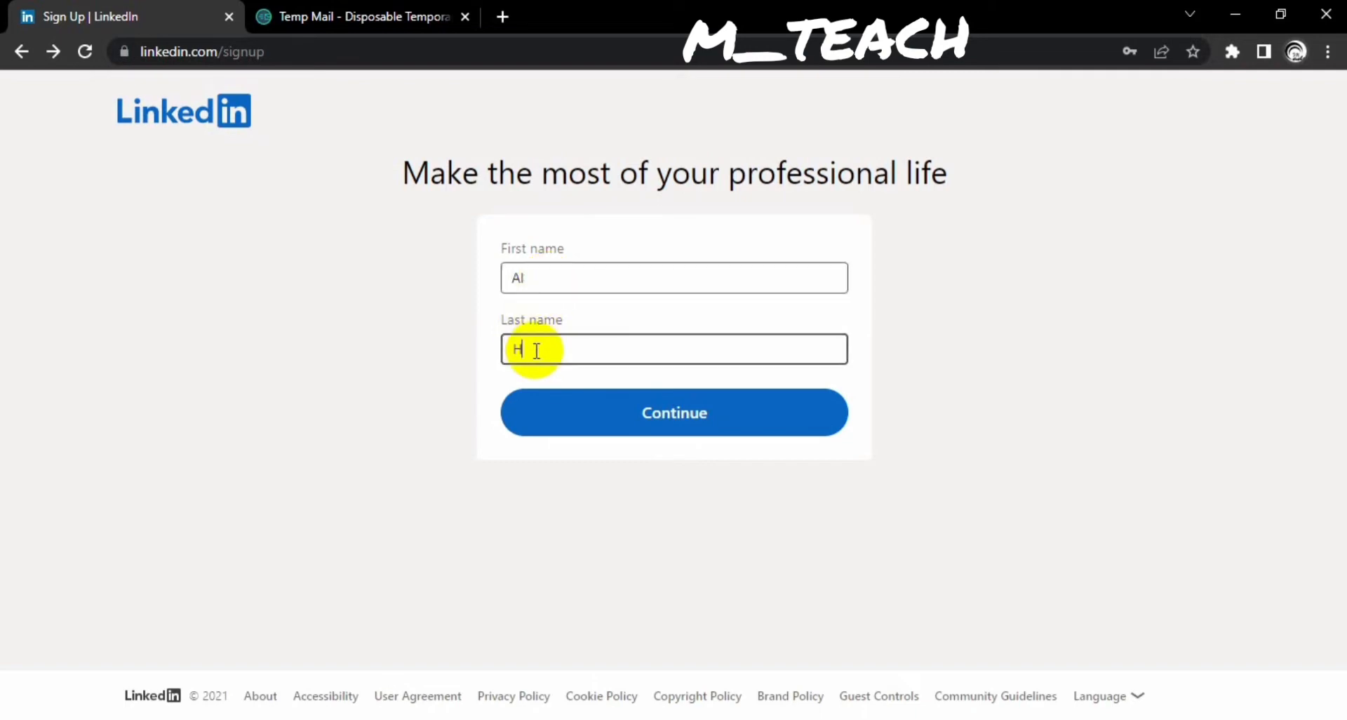
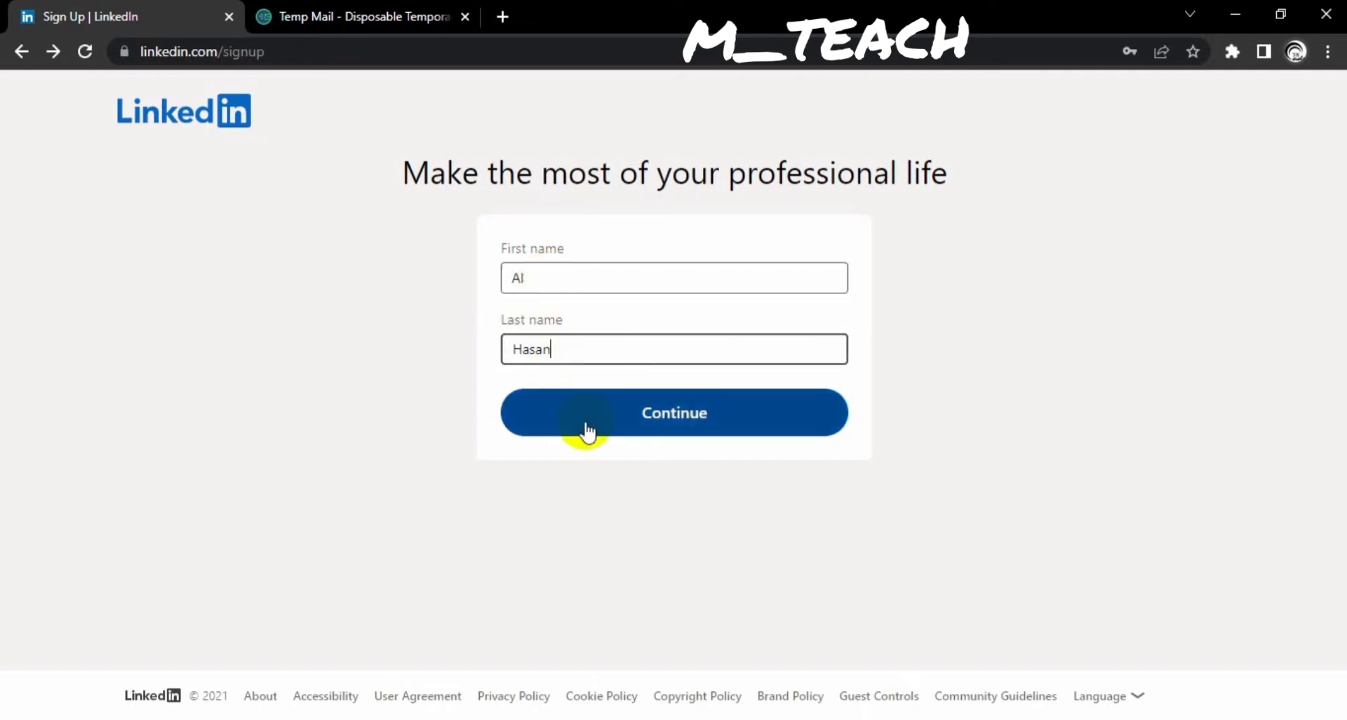
pyautogui.click(623, 434)
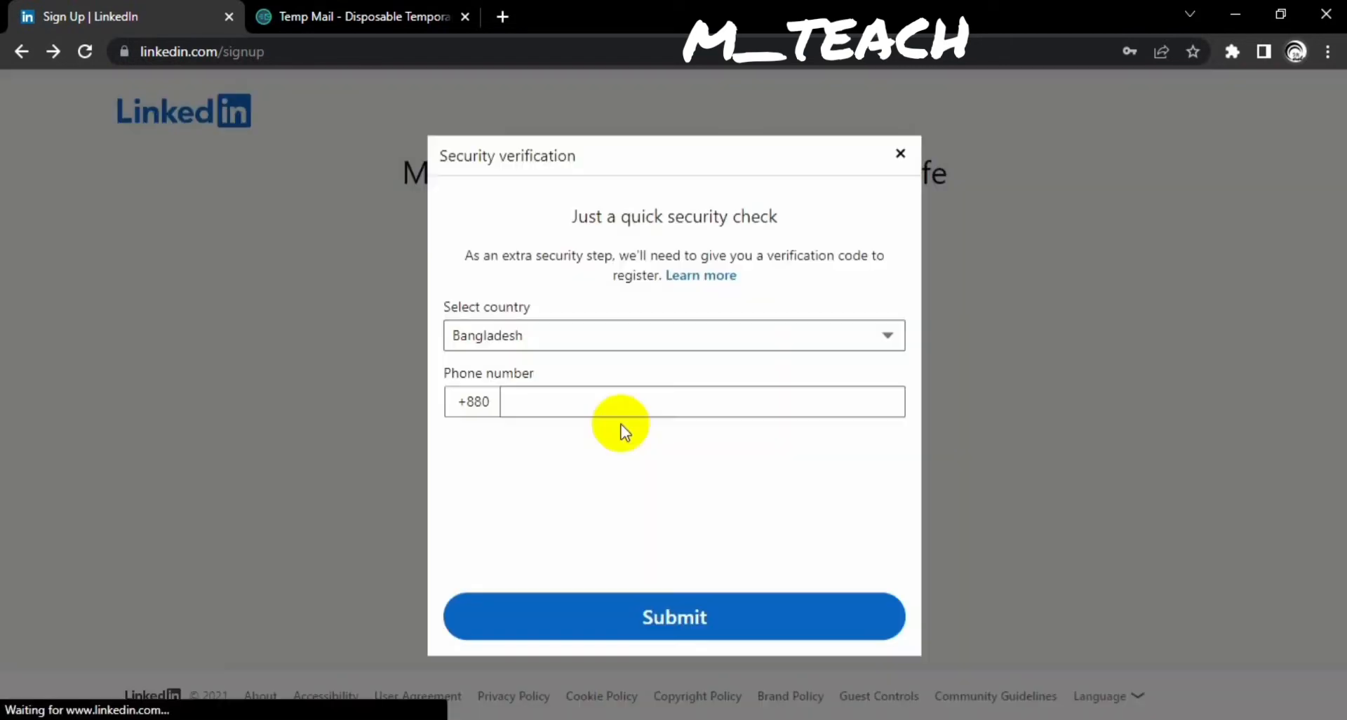
# - Submit a Bangladesh mobile number to receive a security verification code
pyautogui.click(567, 393)
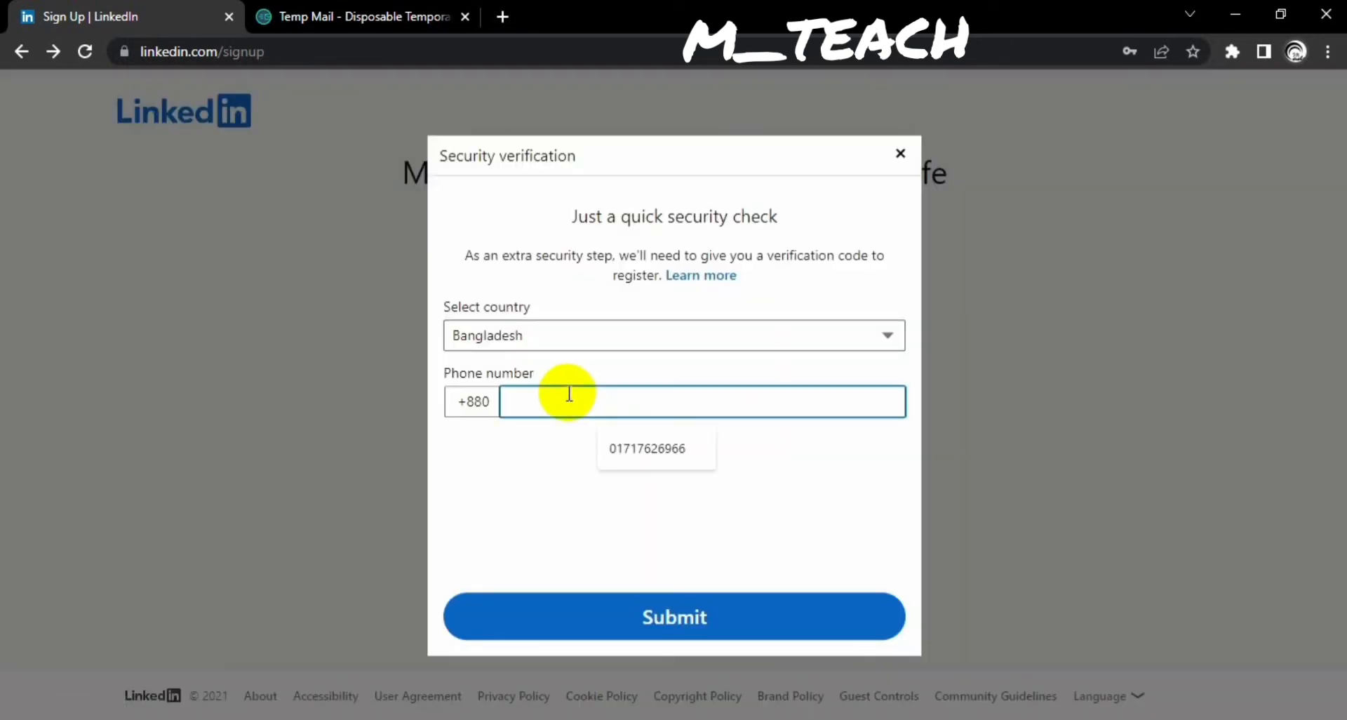
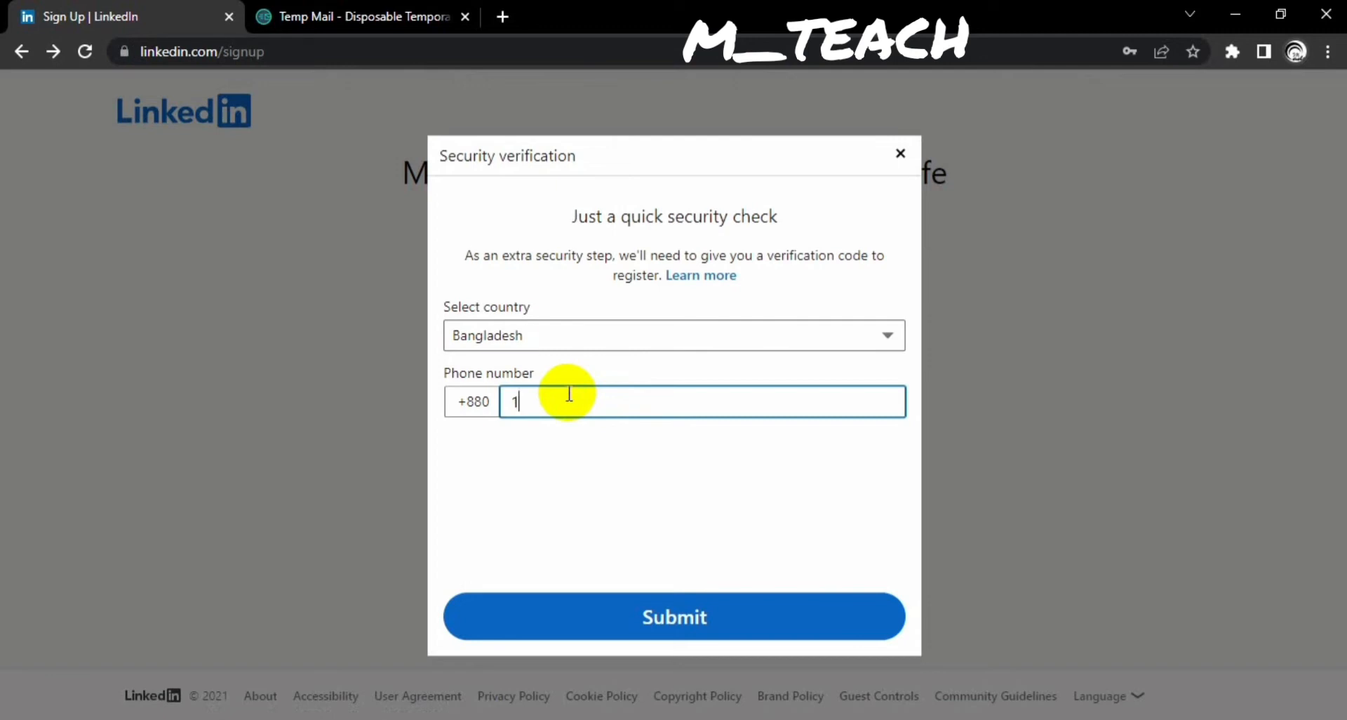
pyautogui.click(701, 609)
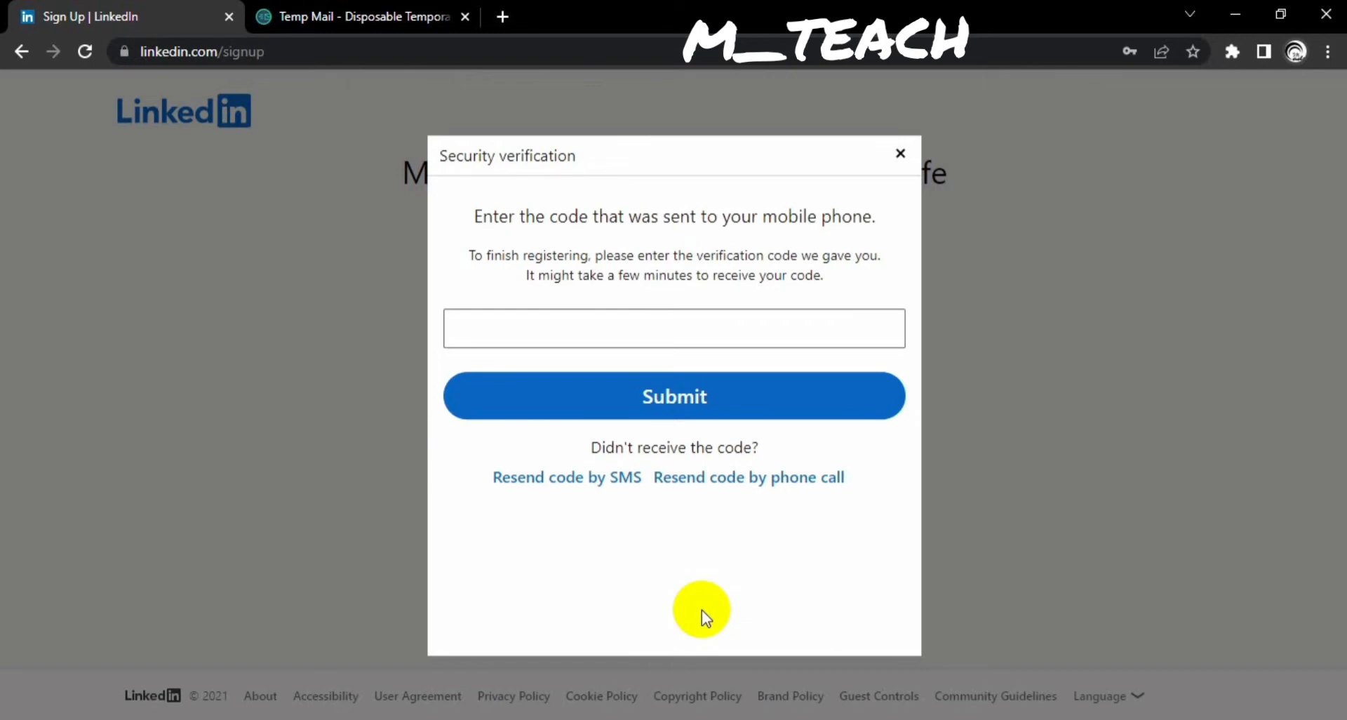
# - Enter the SMS verification code, confirm the name, and decline Chrome's password saving
pyautogui.click(507, 319)
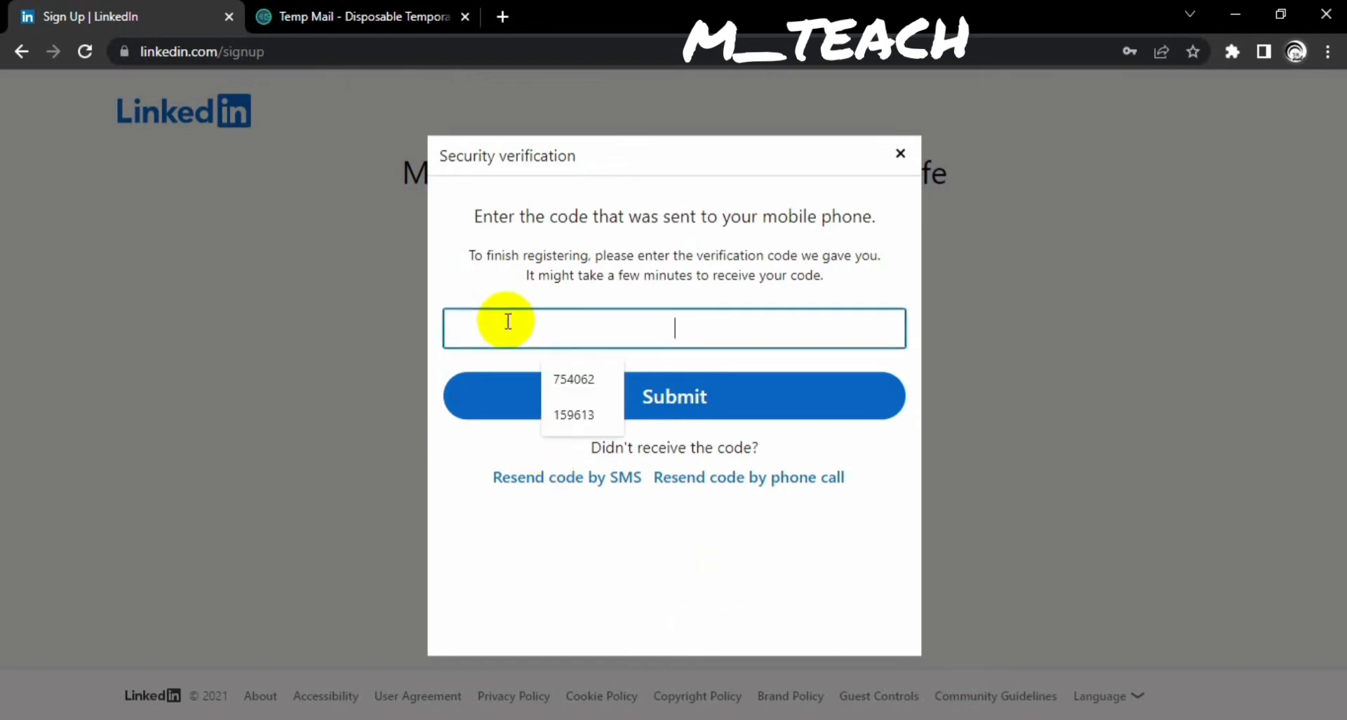
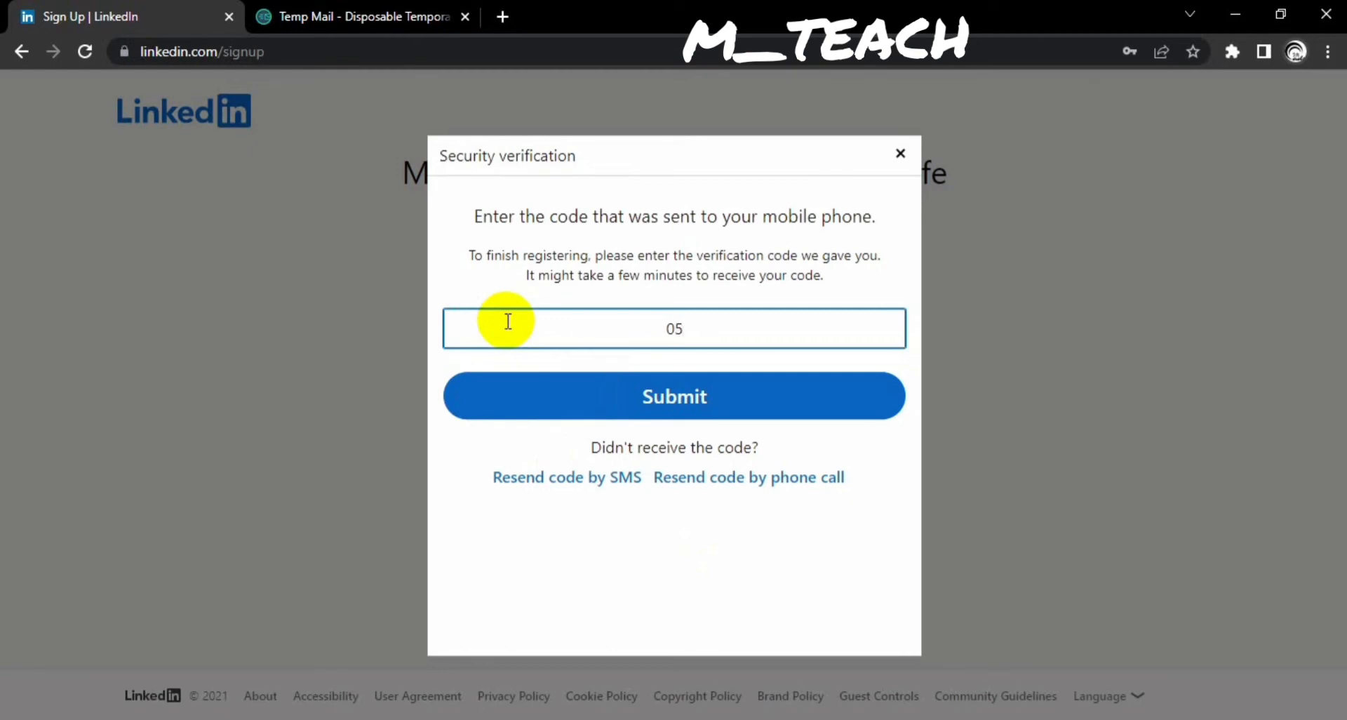
pyautogui.click(738, 402)
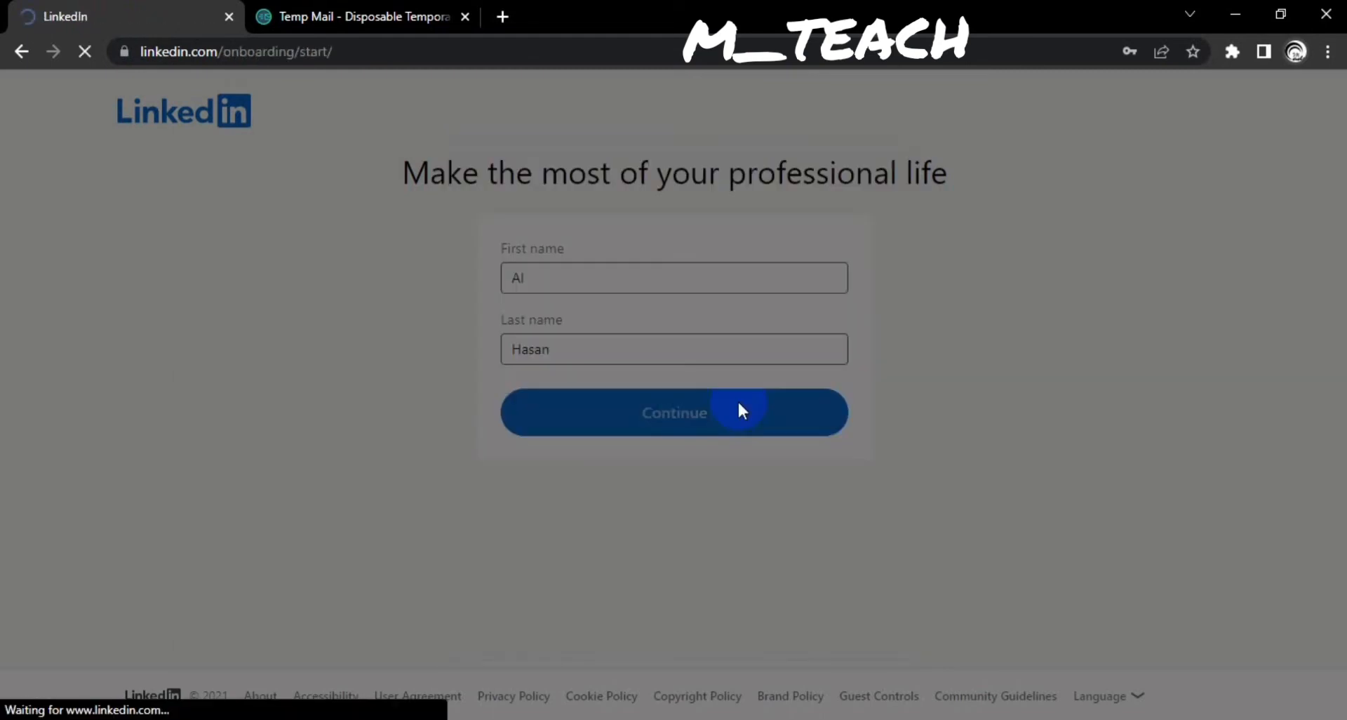
pyautogui.click(738, 402)
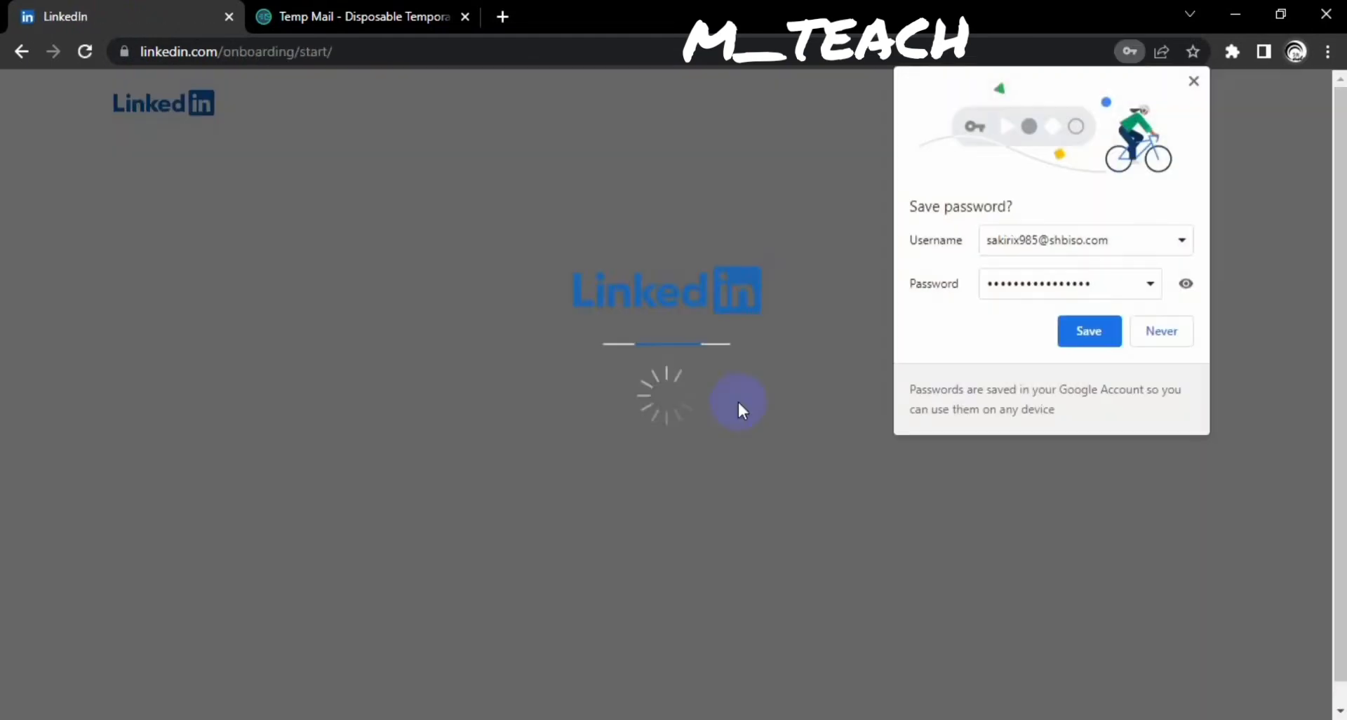
pyautogui.click(1158, 327)
# - Set the profile city to Dhaka, Bangladesh and continue to the job title page
pyautogui.click(624, 371)
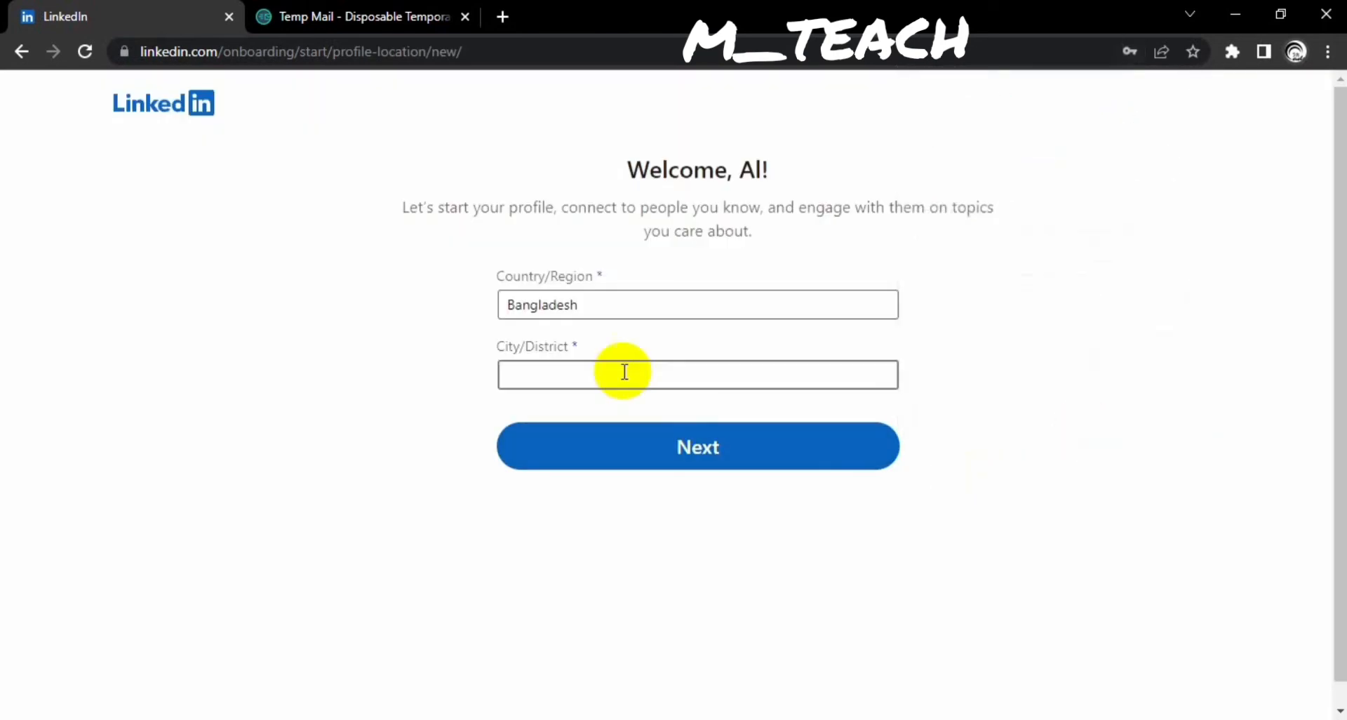
pyautogui.click(564, 371)
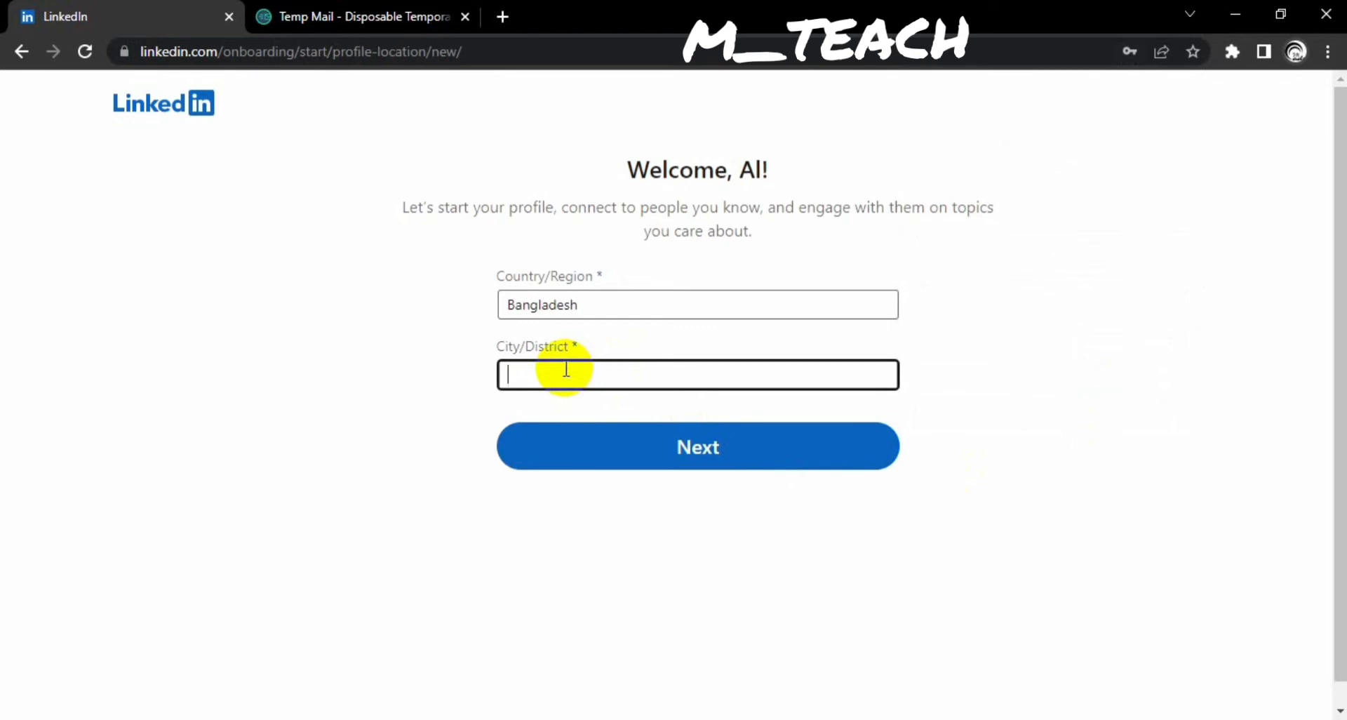
pyautogui.write('Dhaka')
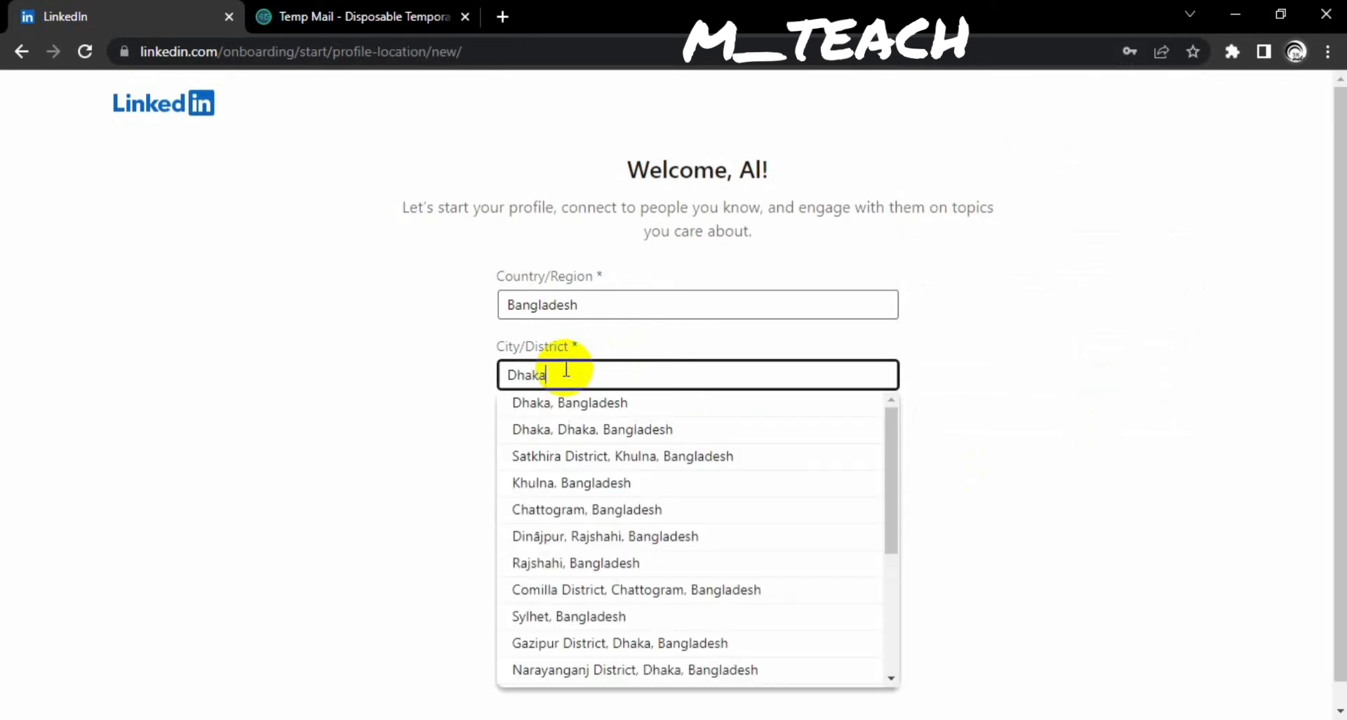
pyautogui.click(527, 404)
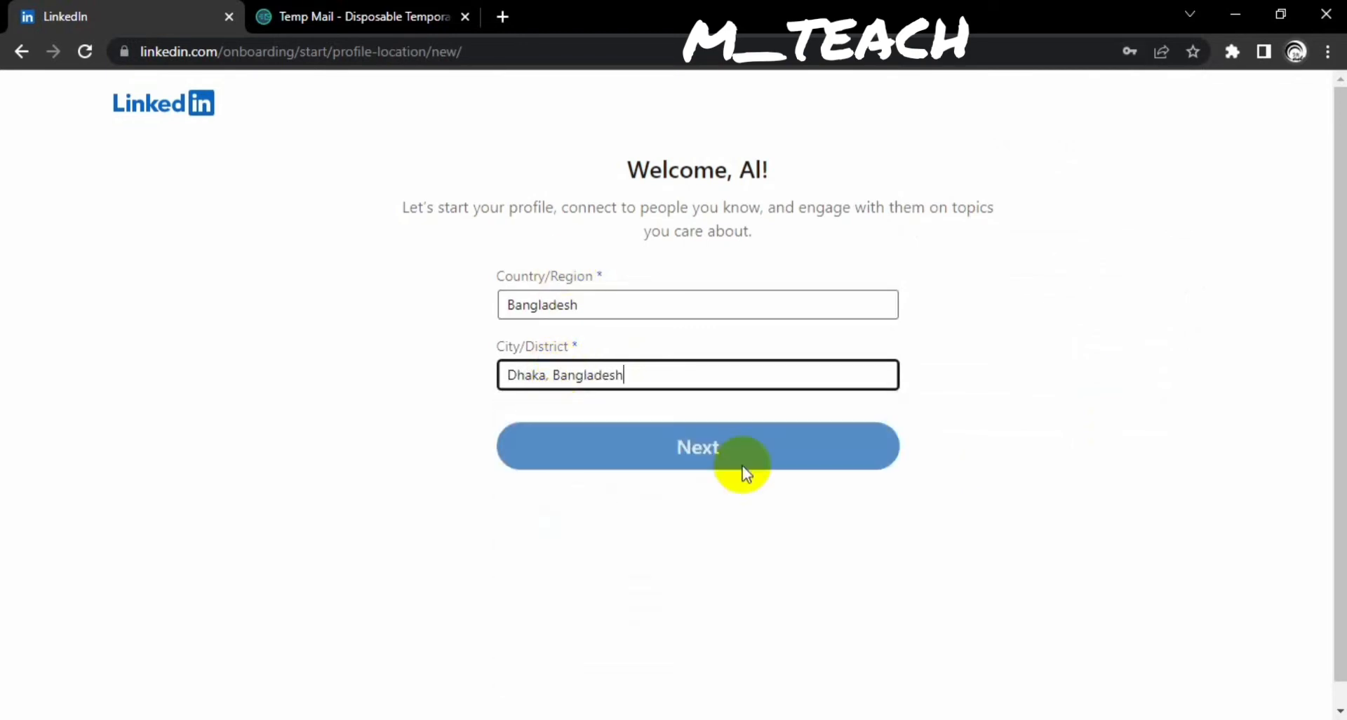
pyautogui.click(730, 458)
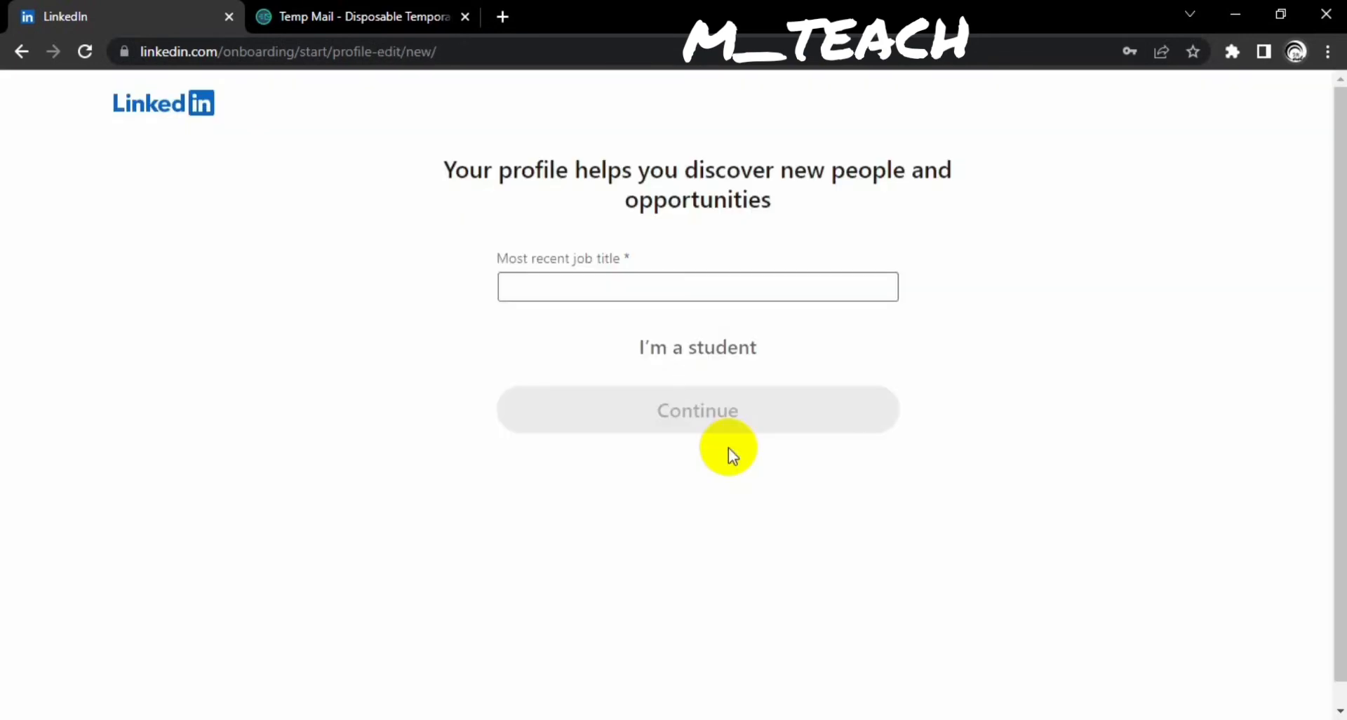
# - Set the most recent job title to Executive Management Assistant, employment type Full-time
pyautogui.click(593, 286)
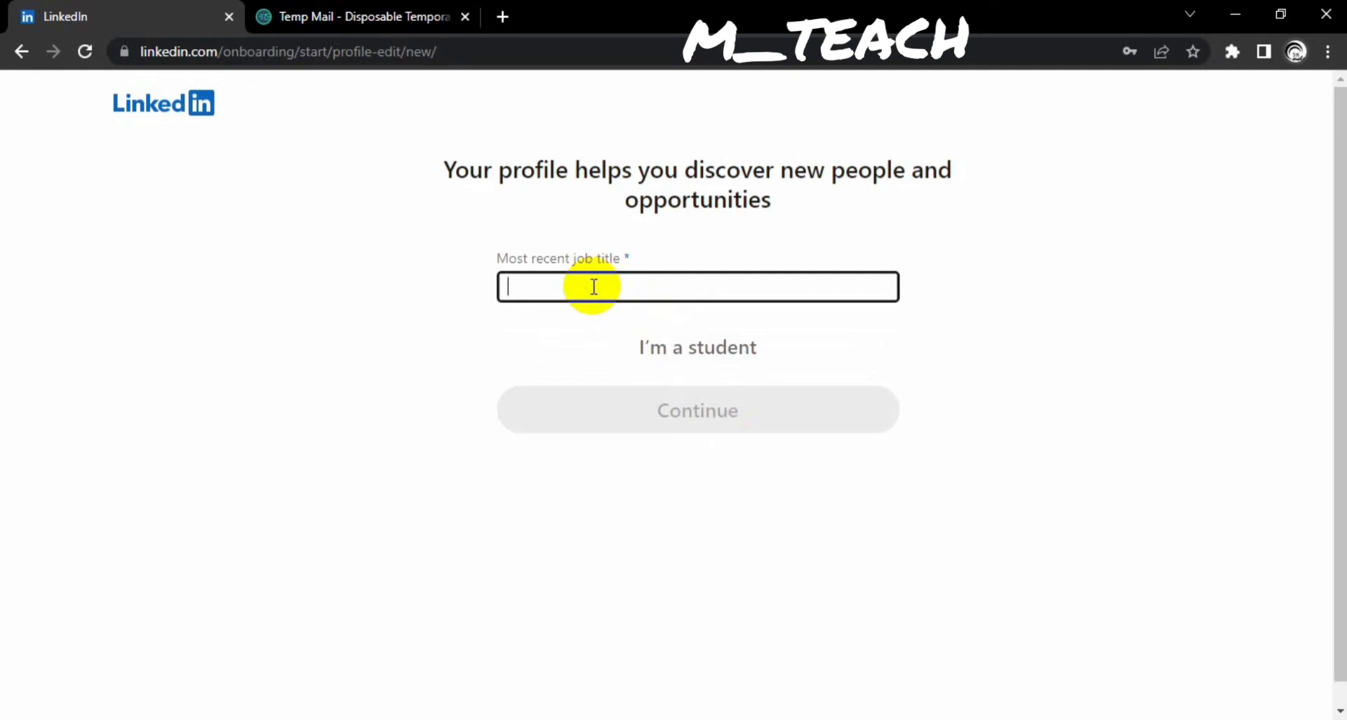
pyautogui.write('E')
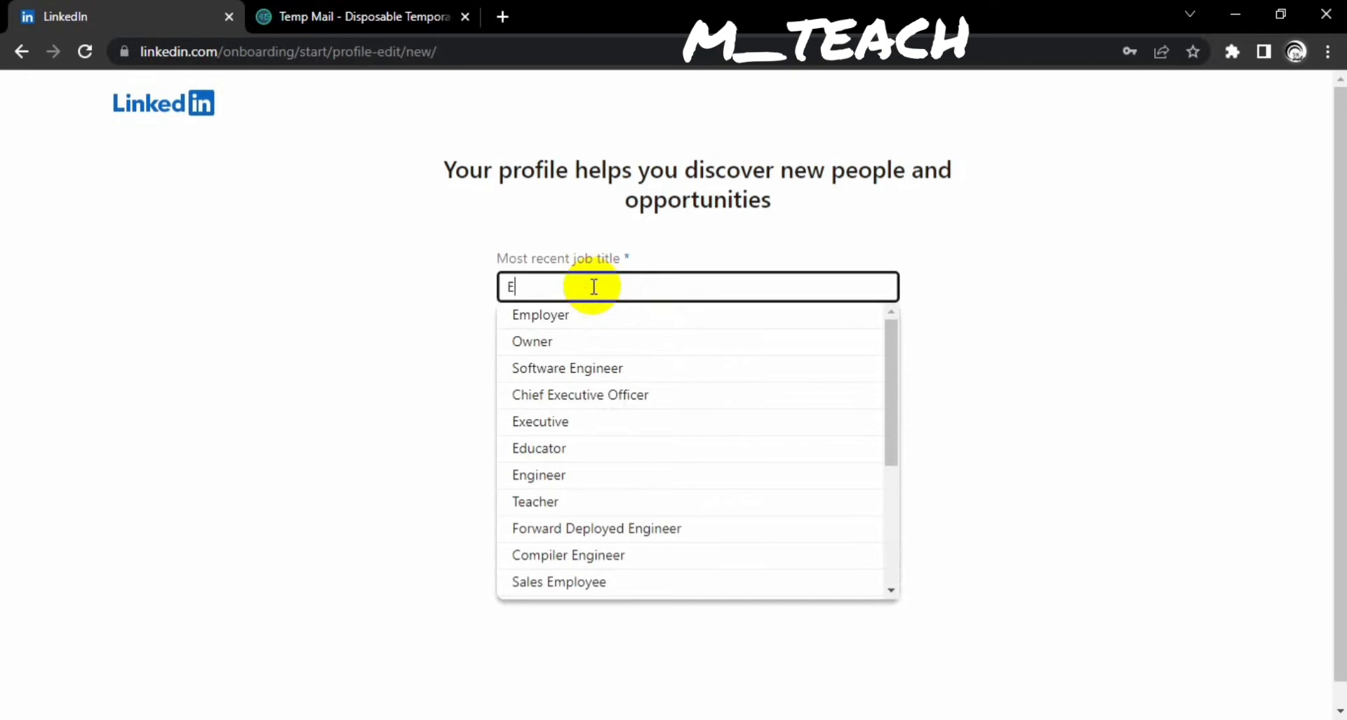
pyautogui.write('xe')
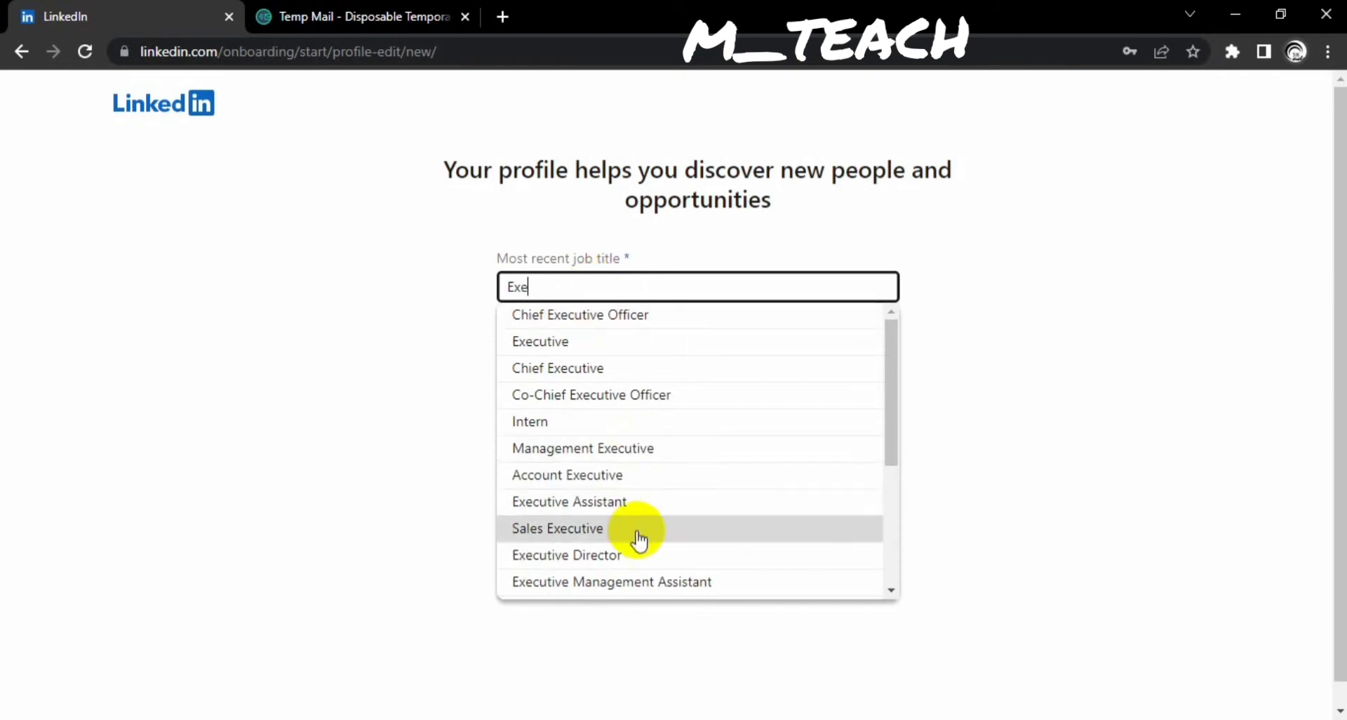
pyautogui.click(634, 593)
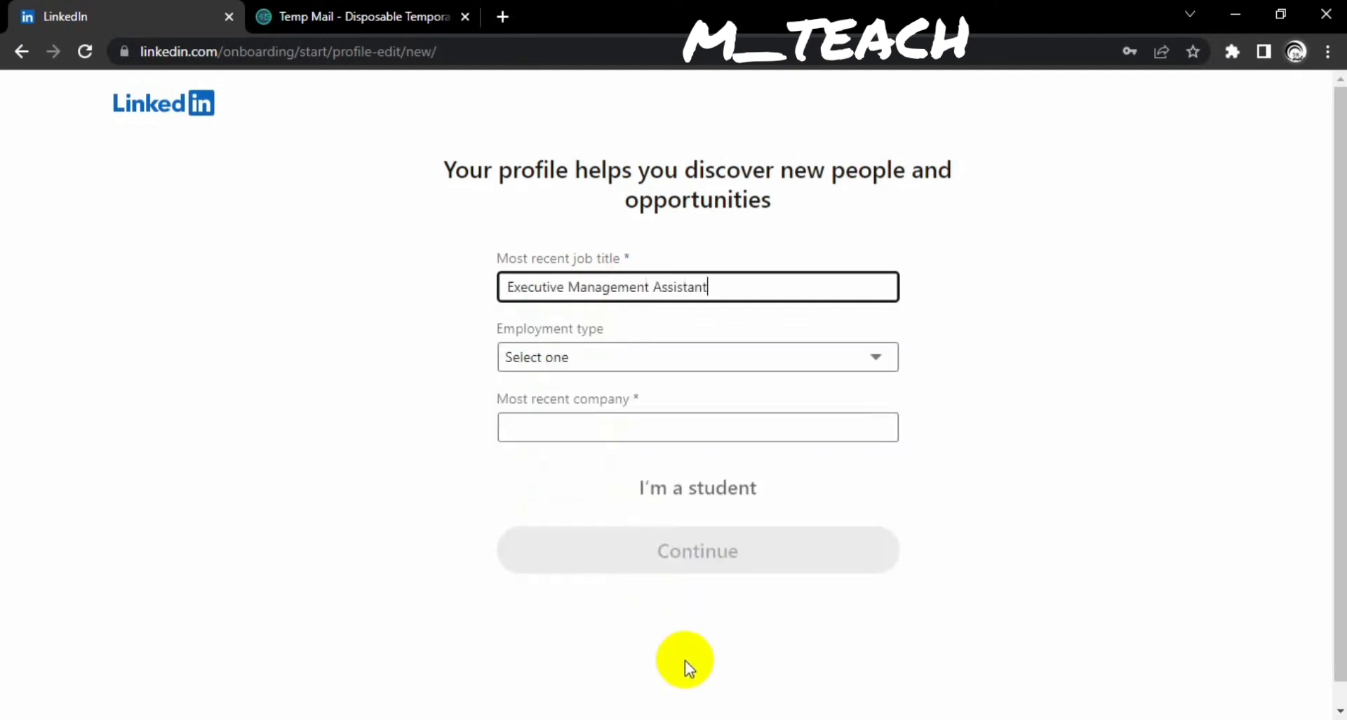
pyautogui.click(565, 356)
pyautogui.click(558, 404)
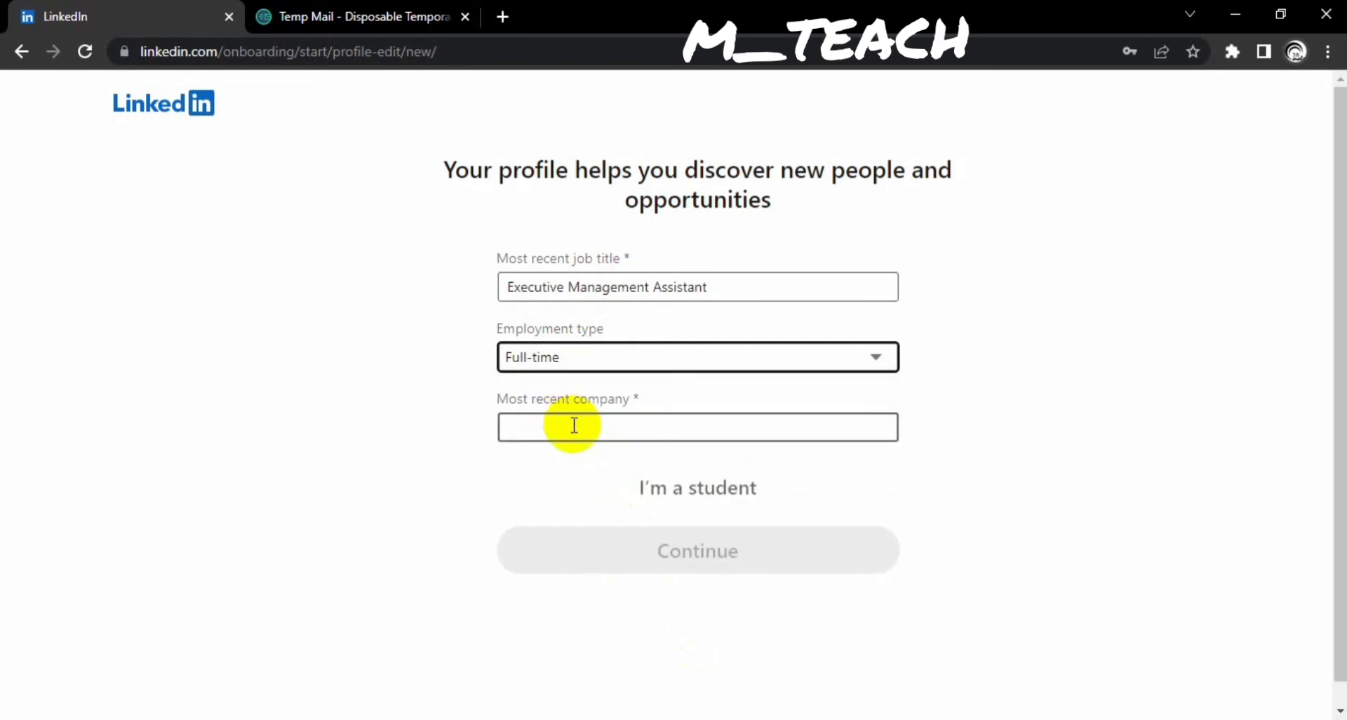
# - Choose DHL as the most recent company, submit, and check the Temp Mail inbox
pyautogui.click(574, 425)
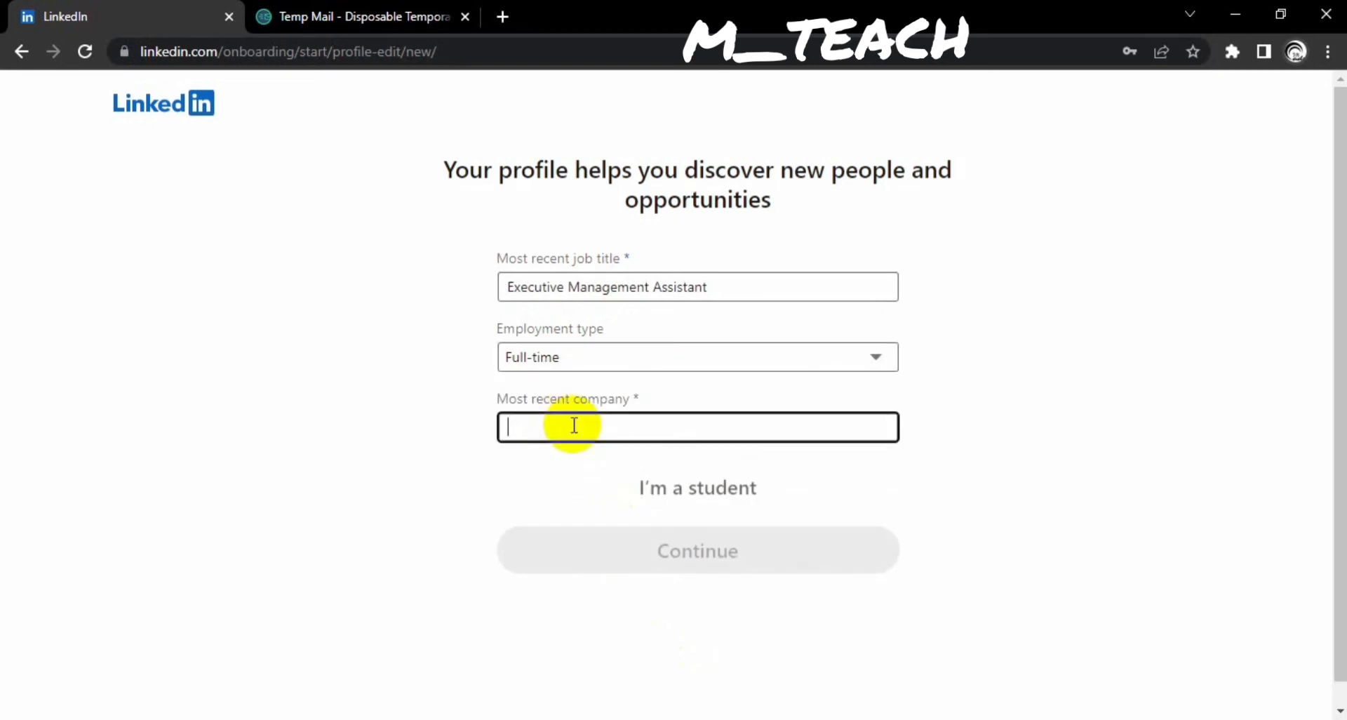
pyautogui.write('d')
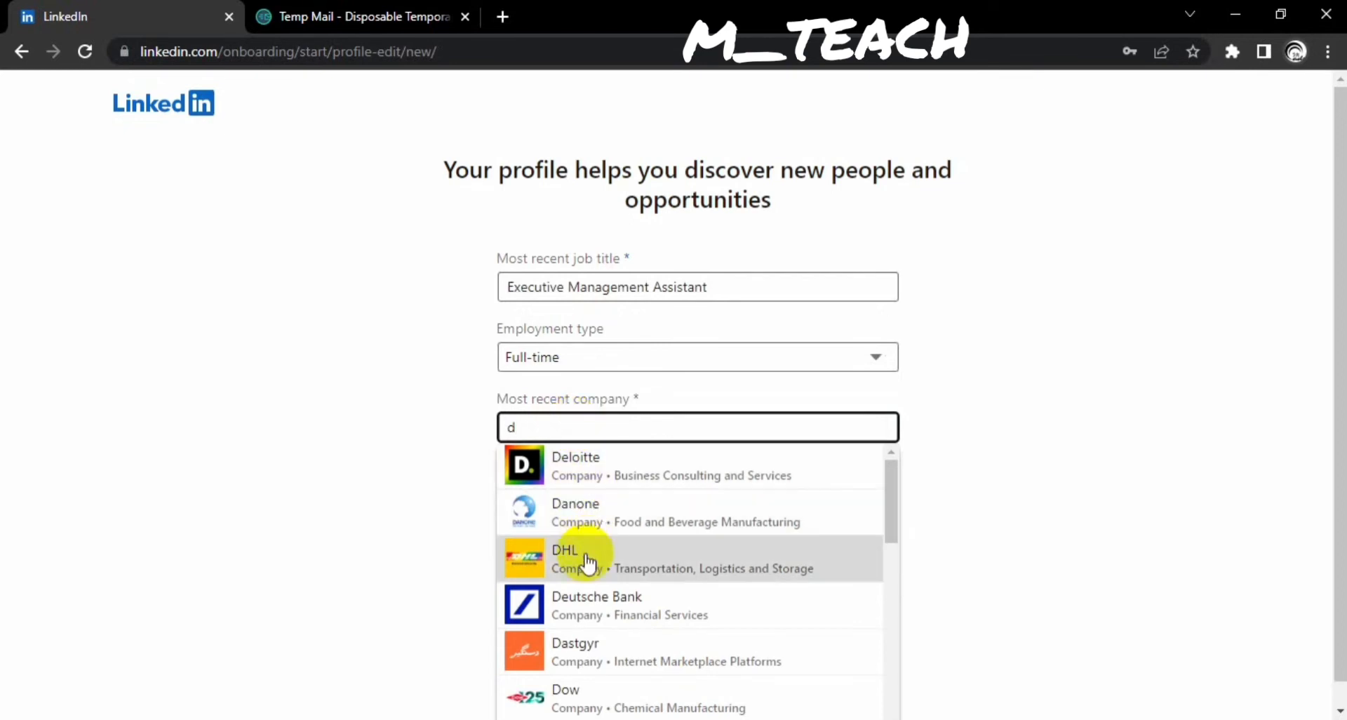
pyautogui.click(675, 554)
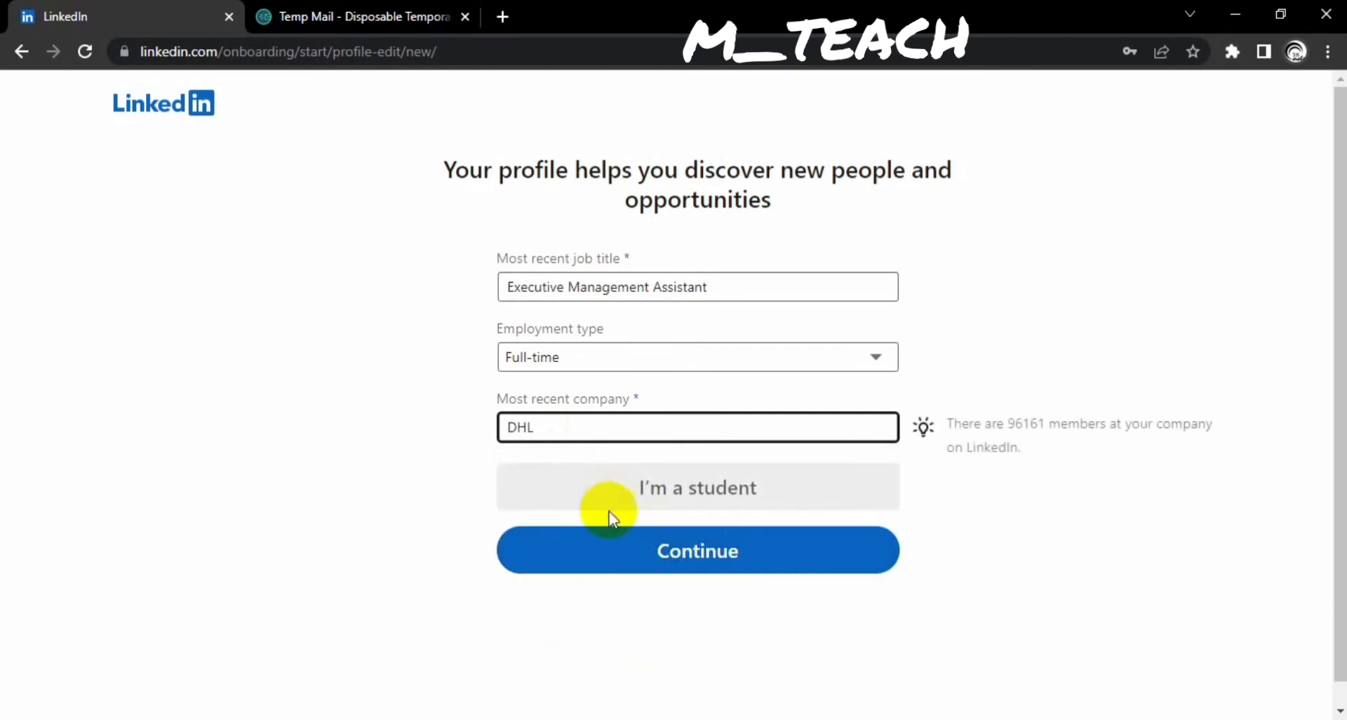
pyautogui.click(675, 557)
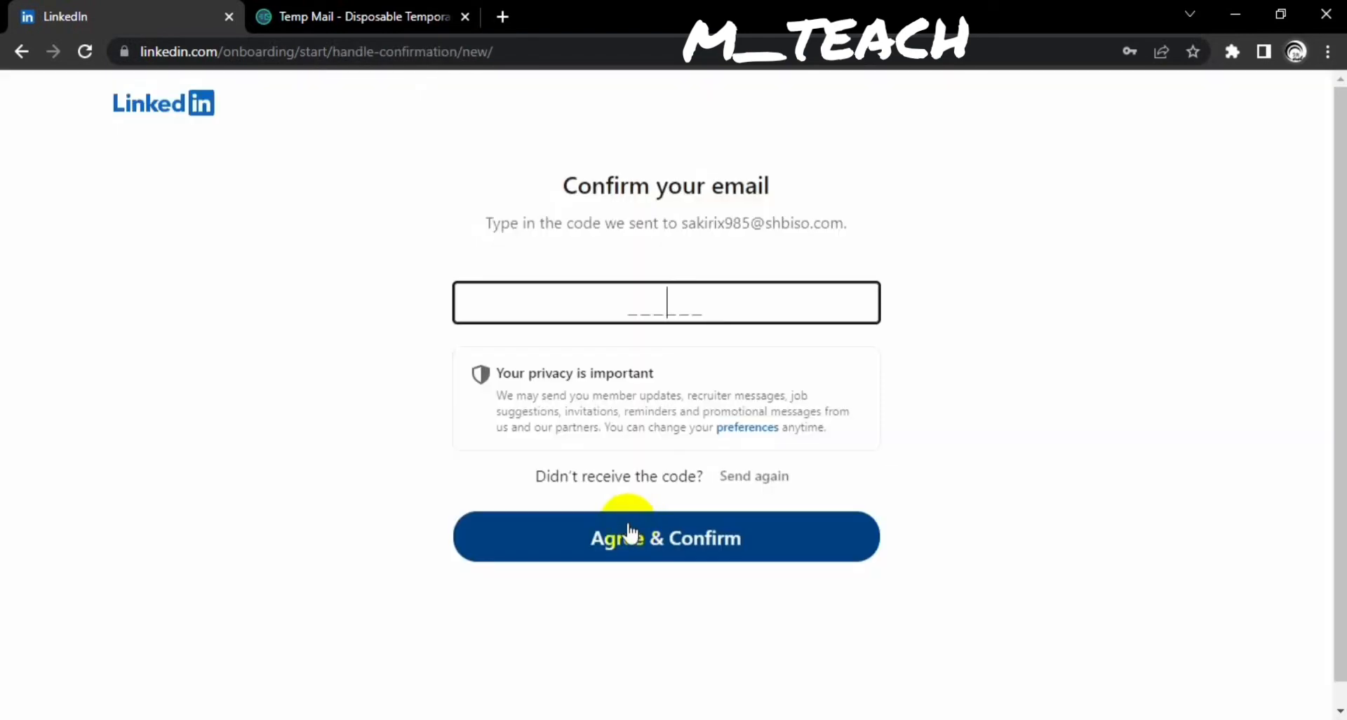
pyautogui.click(410, 15)
pyautogui.scroll(-5, 548, 423)
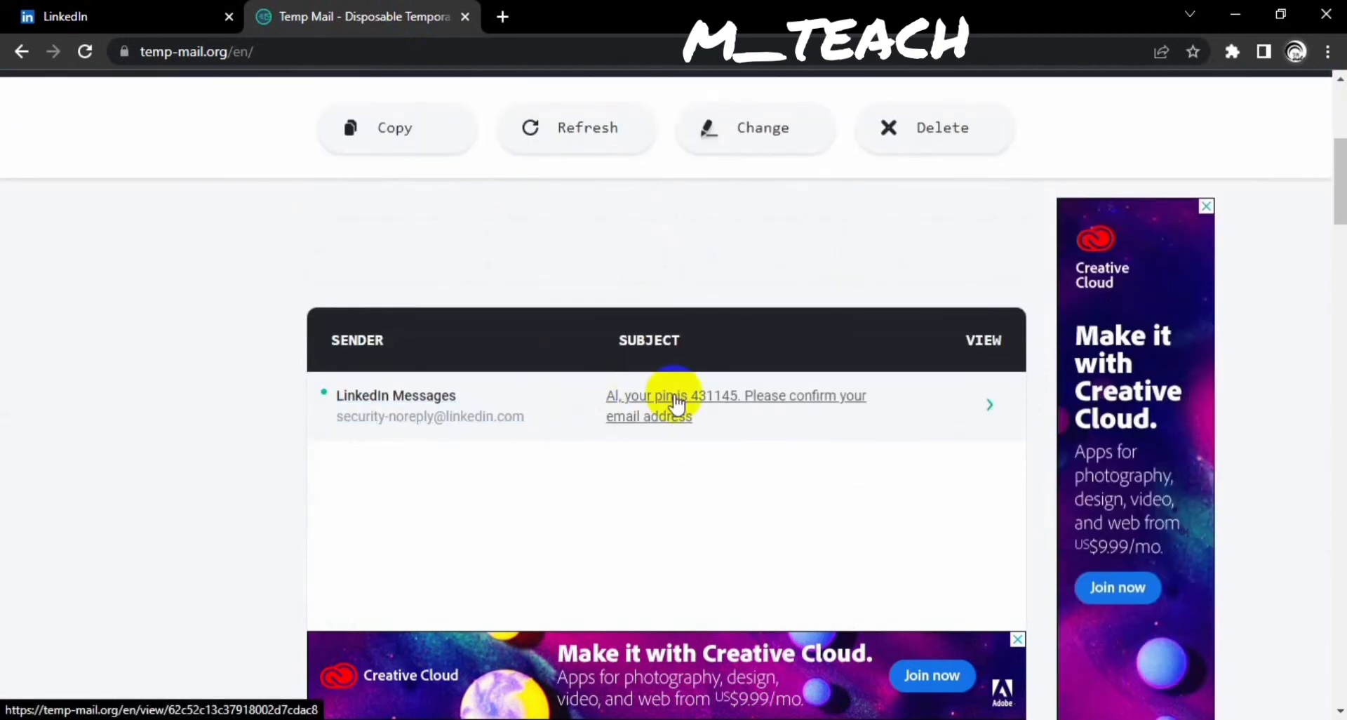
# - Open LinkedIn's confirmation email in Temp Mail and copy its six-digit code
pyautogui.click(662, 405)
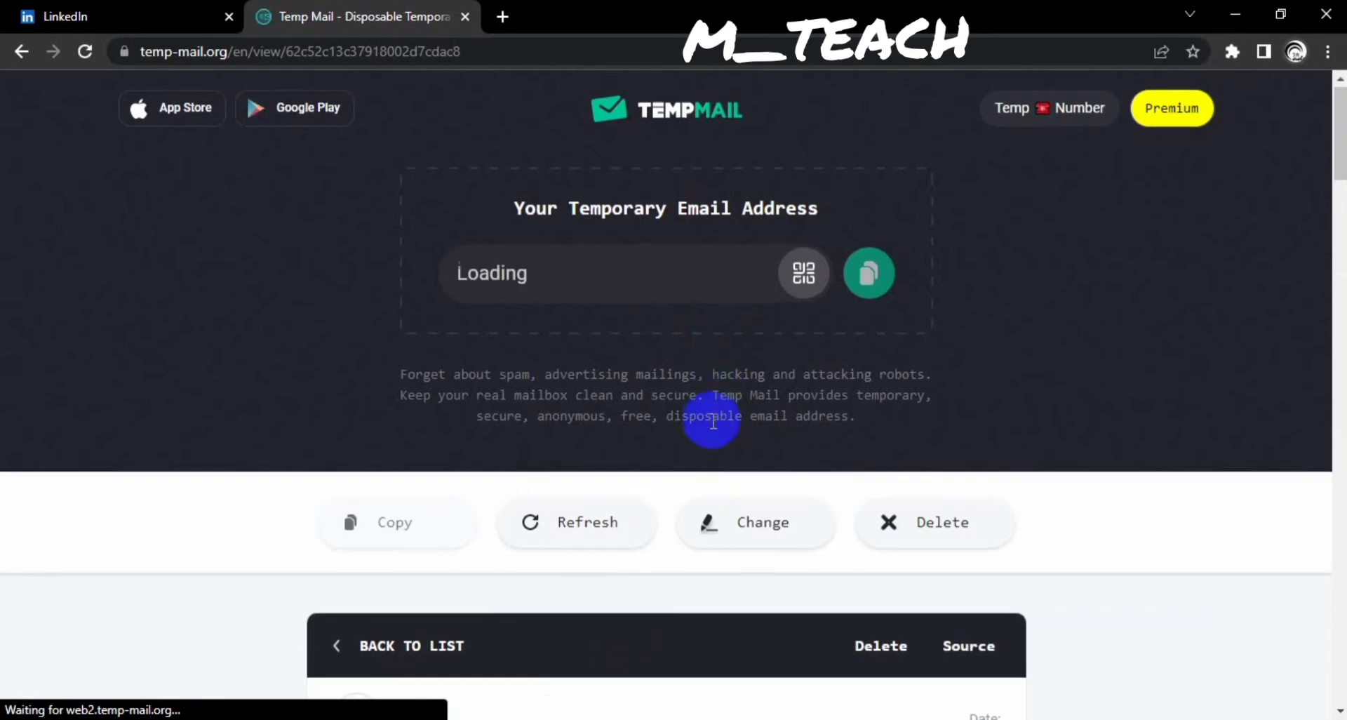
pyautogui.scroll(-5, 710, 418)
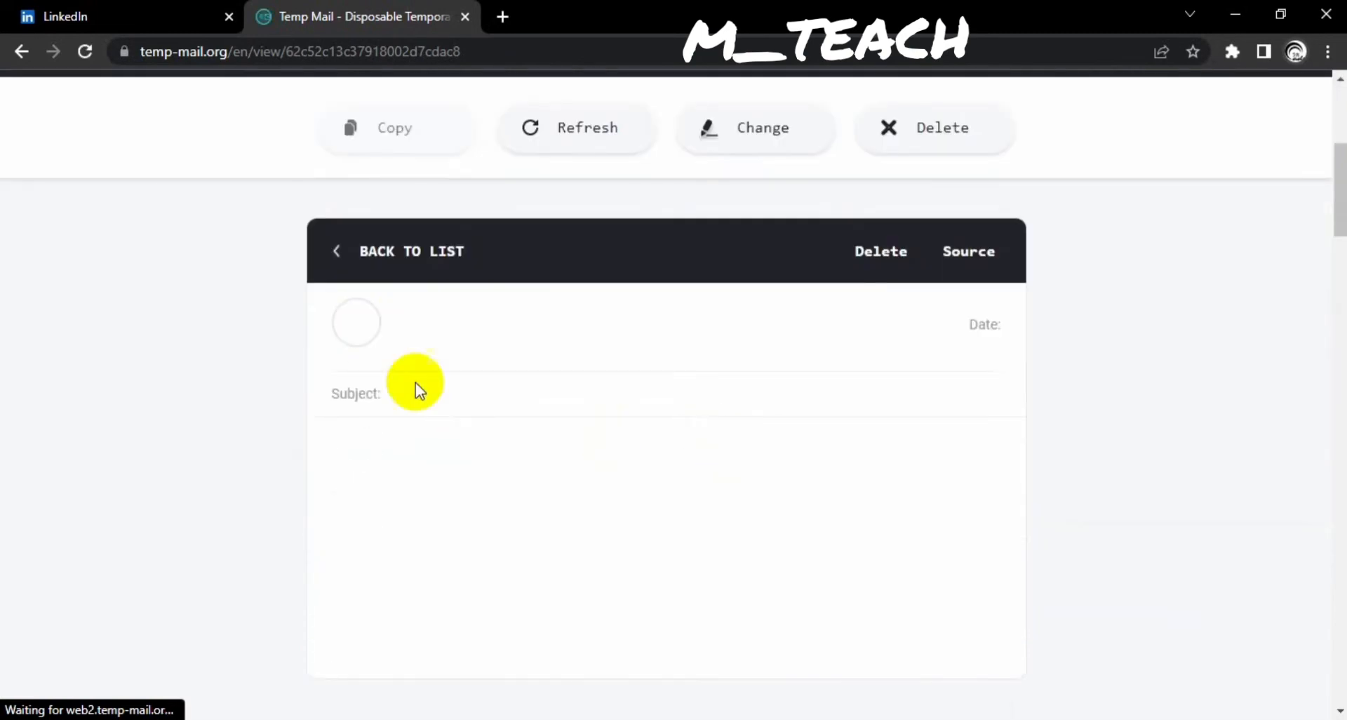
pyautogui.scroll(-3, 617, 505)
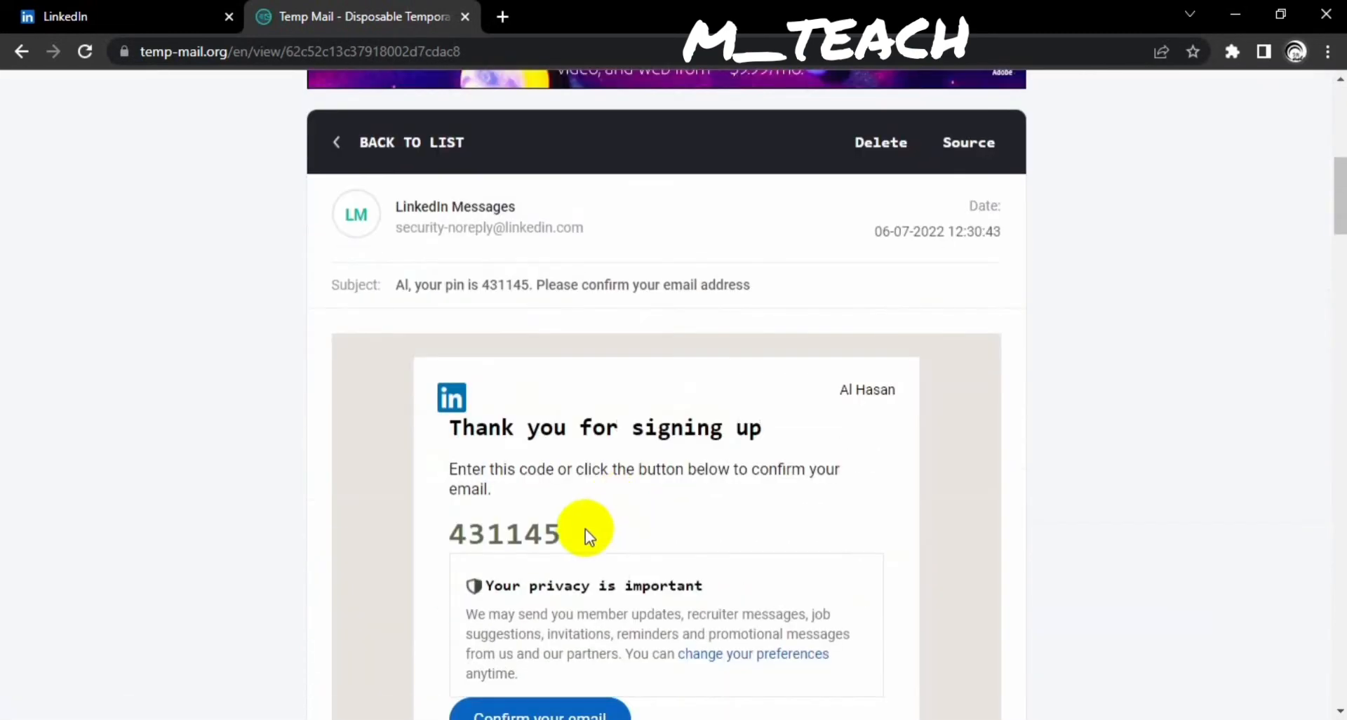
pyautogui.moveTo(581, 528); pyautogui.dragTo(491, 533)
pyautogui.hotkey('ctrl', 'c')
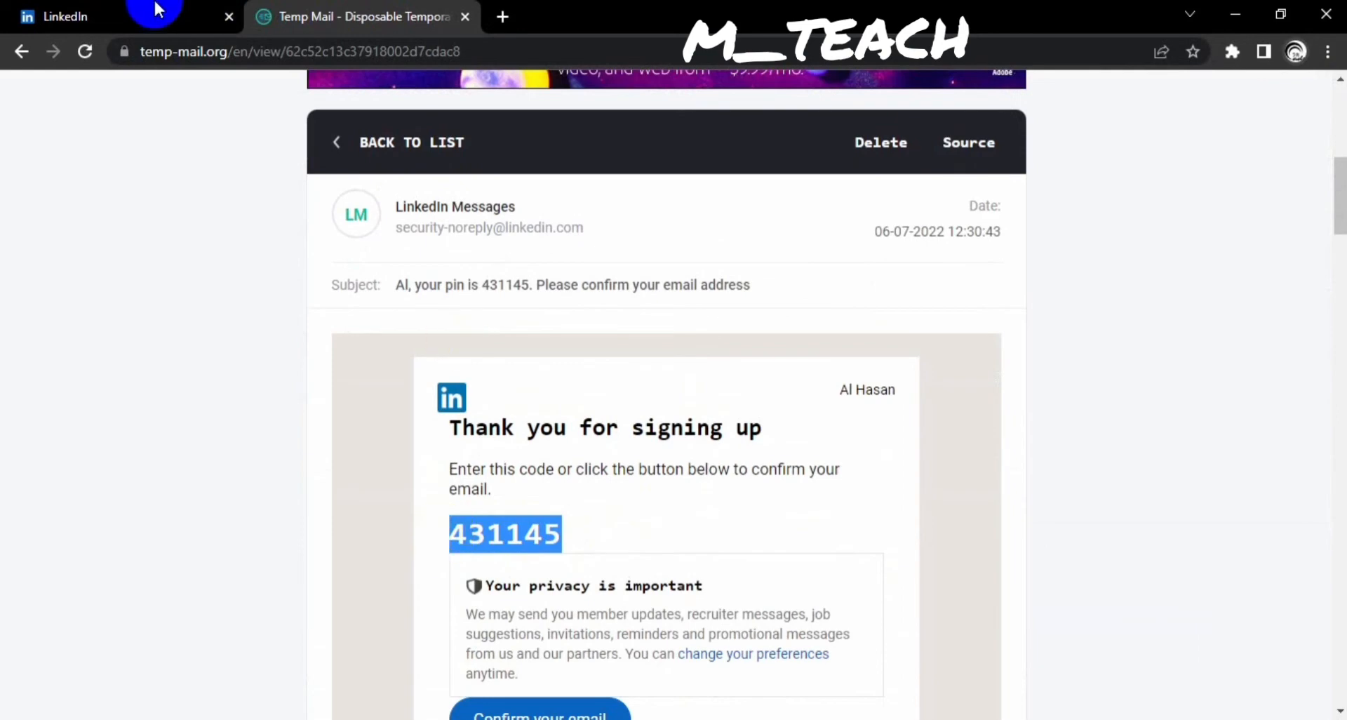
pyautogui.click(146, 16)
# - Paste the copied code and agree to confirm the email address
pyautogui.hotkey('ctrl', 'v')
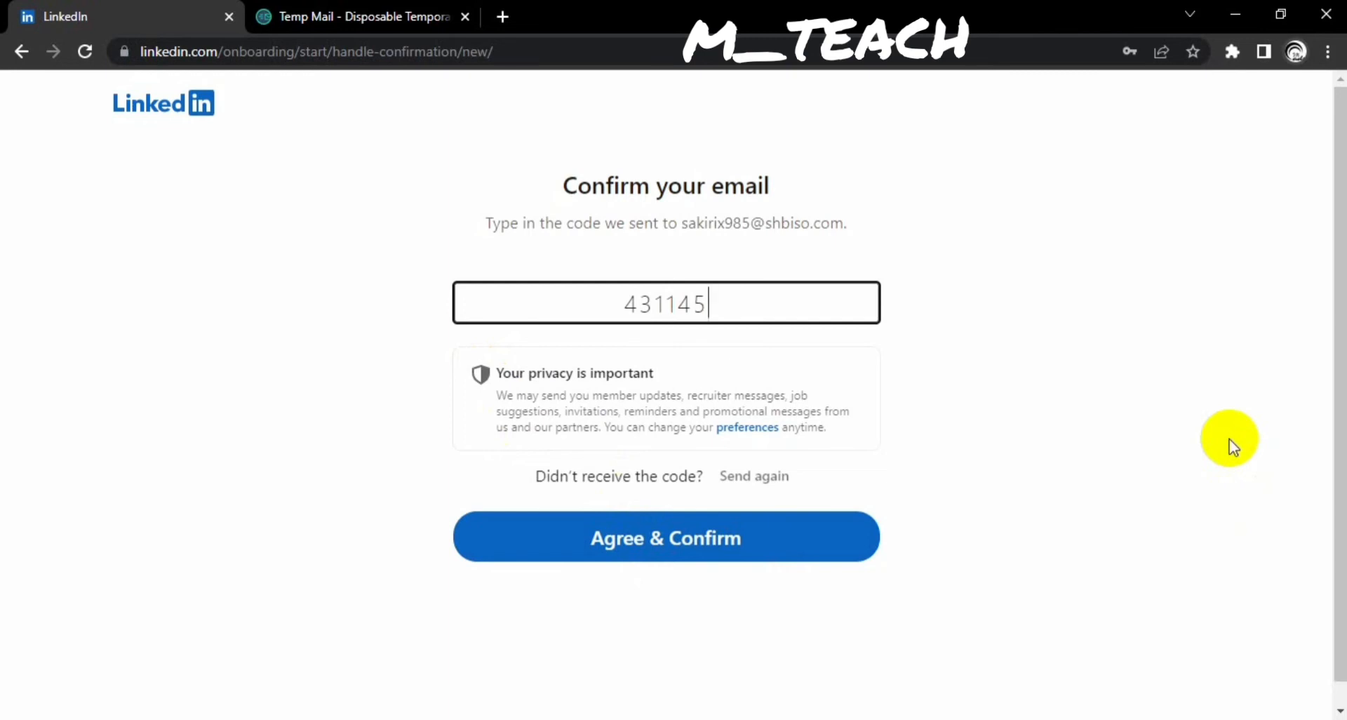
pyautogui.click(669, 562)
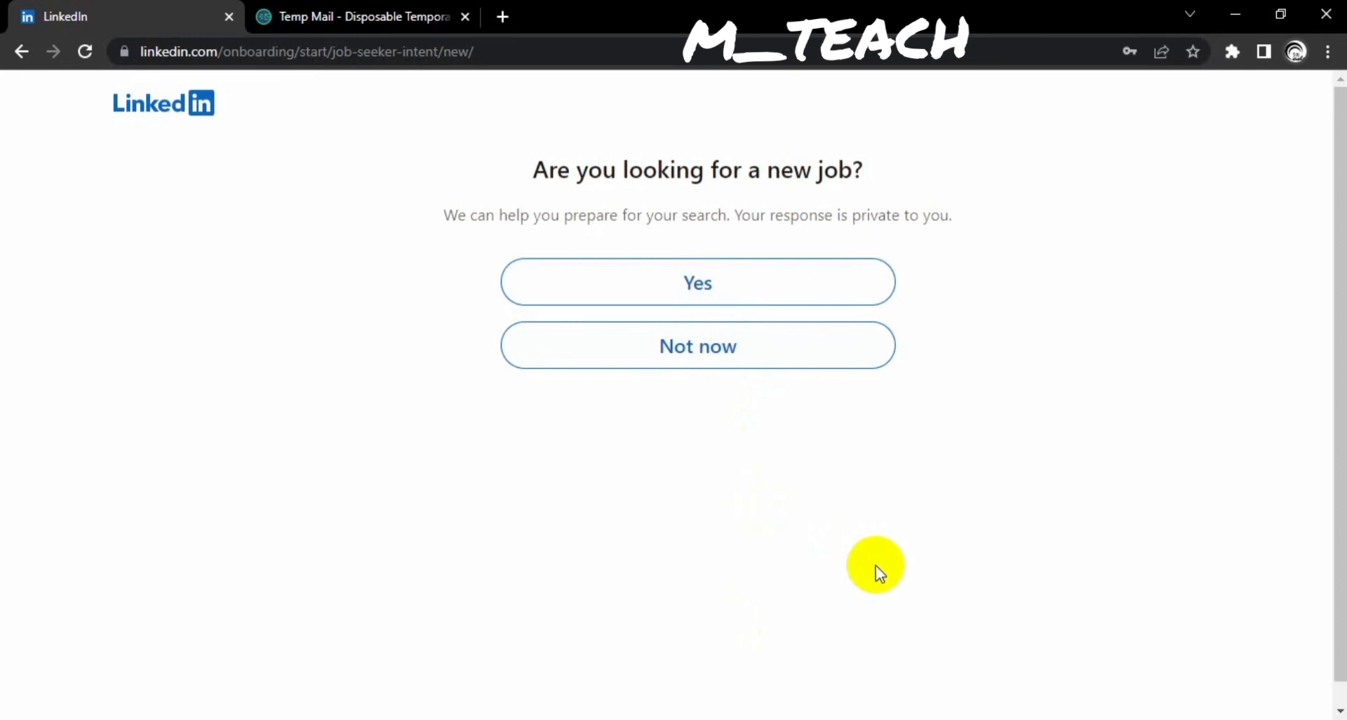
# - Answer yes to looking for a job and add Management Executive as desired title
pyautogui.click(754, 284)
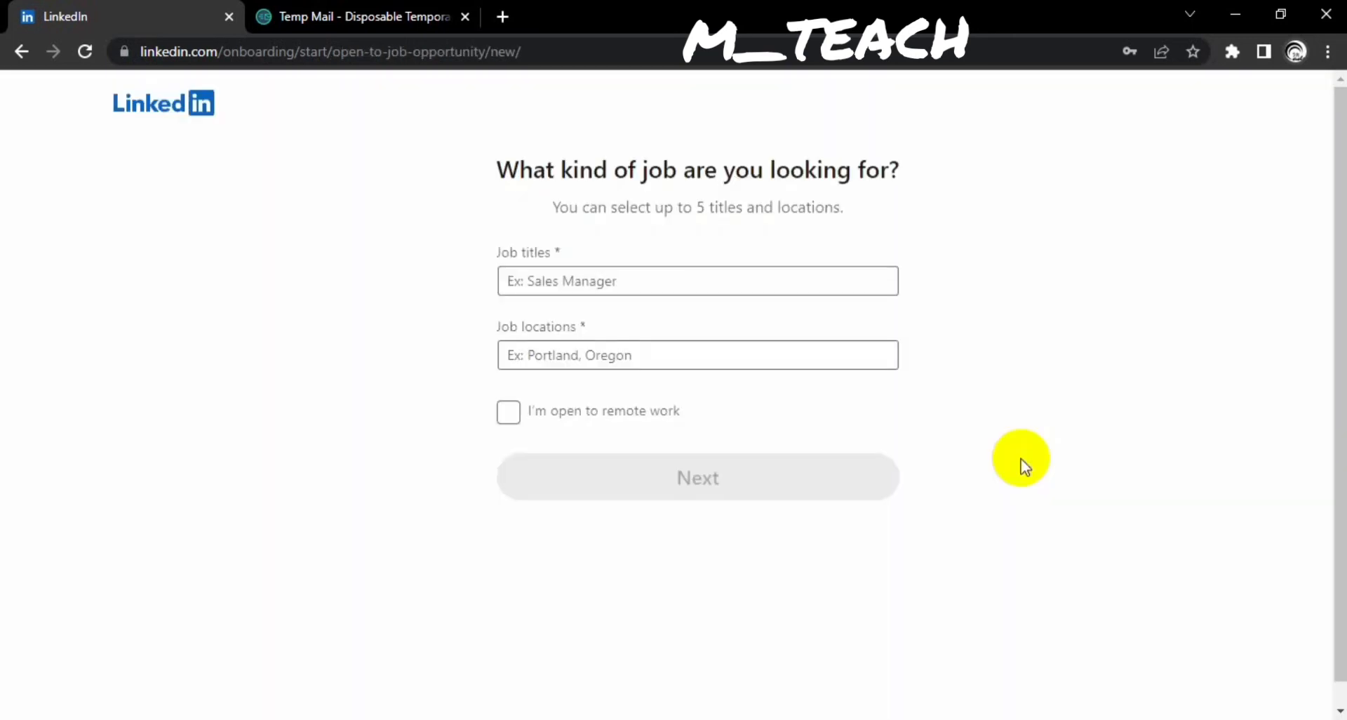
pyautogui.click(608, 281)
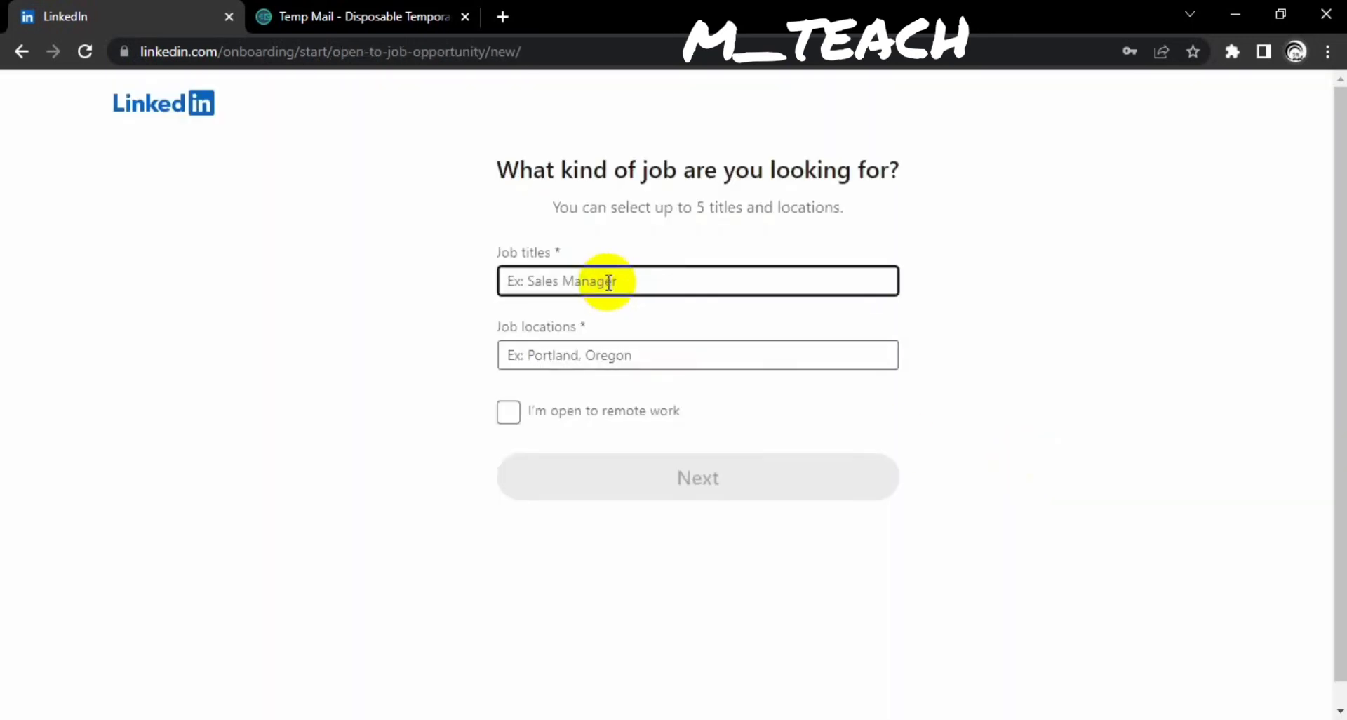
pyautogui.write('E')
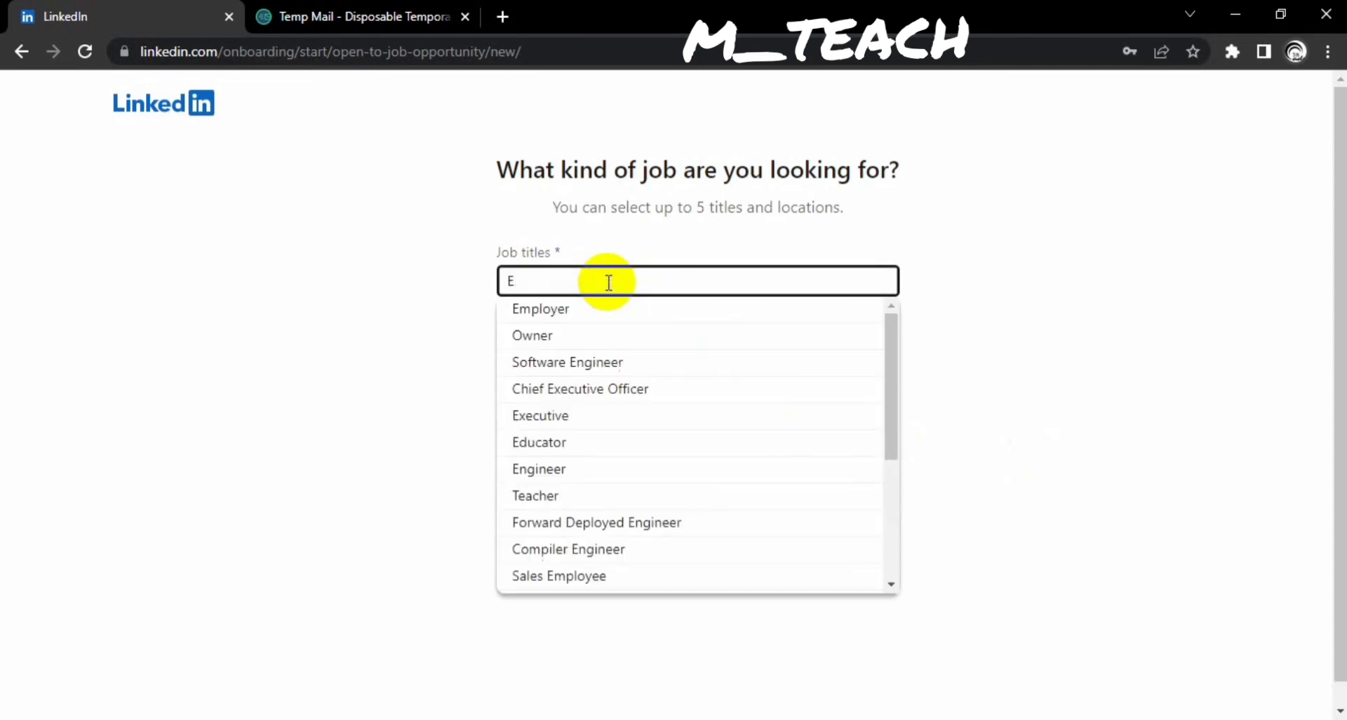
pyautogui.write('x')
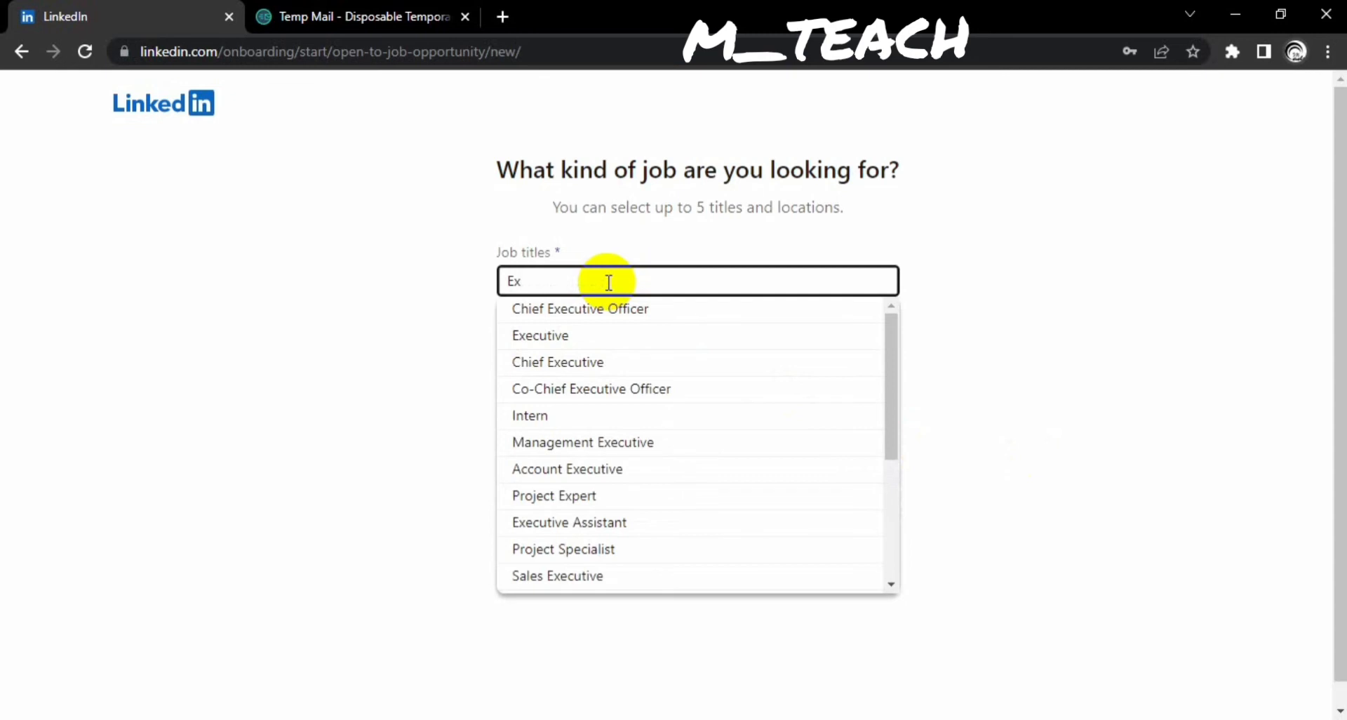
pyautogui.click(615, 443)
# - Set the job location to Dhaka, Bangladesh, open to remote work, and save preferences
pyautogui.click(563, 390)
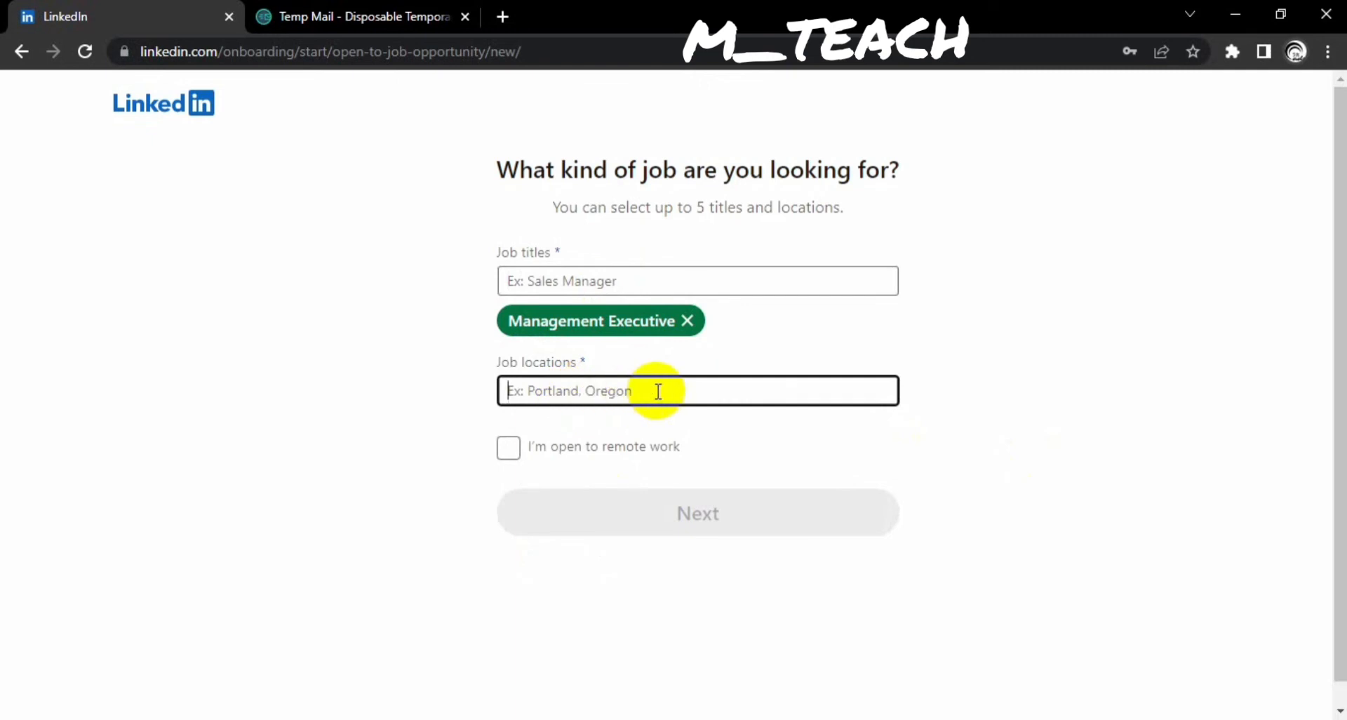
pyautogui.write('B')
pyautogui.press('BackSpace')
pyautogui.write('Dh')
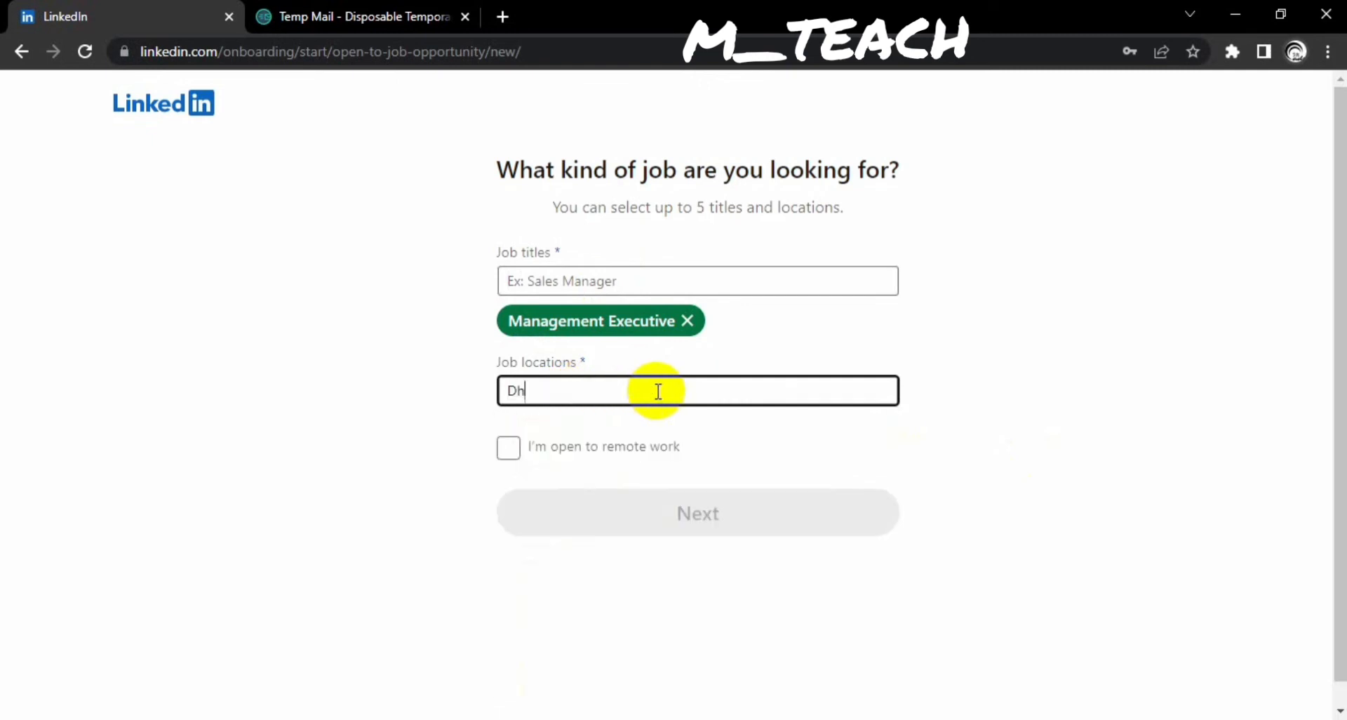
pyautogui.write('aka')
pyautogui.click(611, 421)
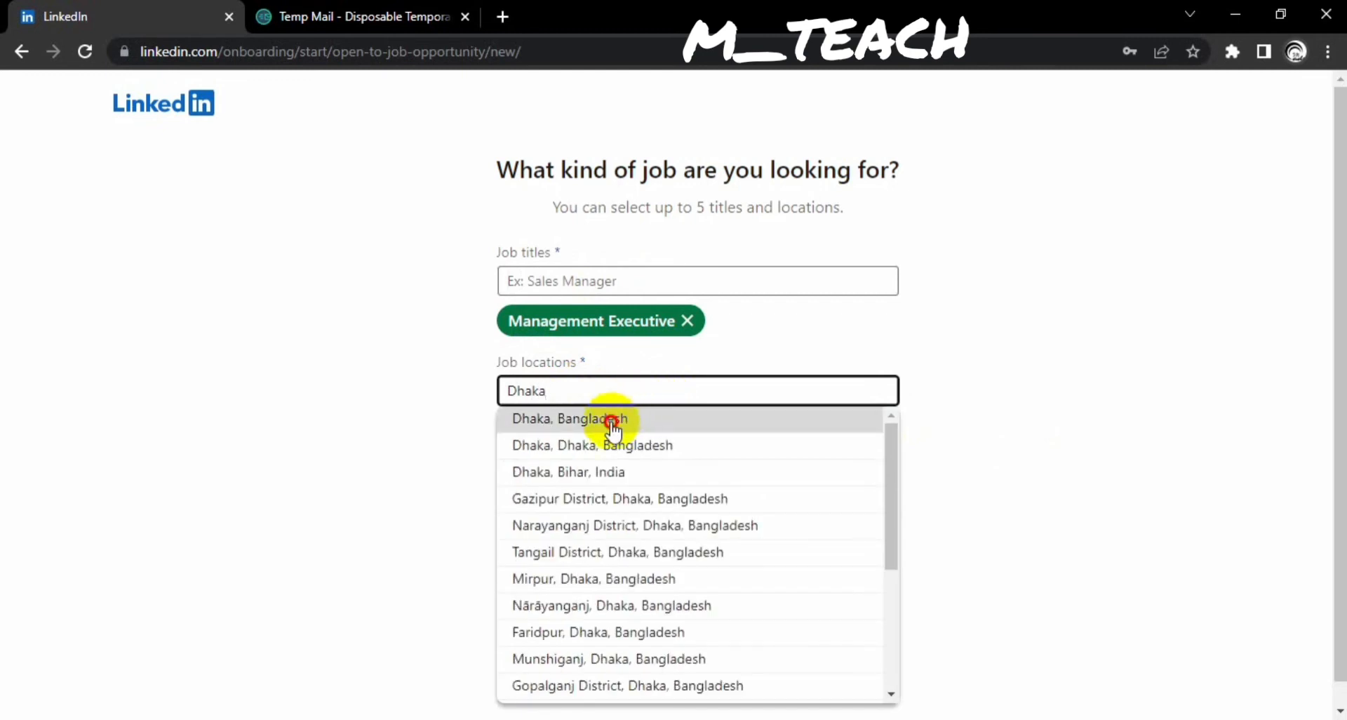
pyautogui.click(509, 484)
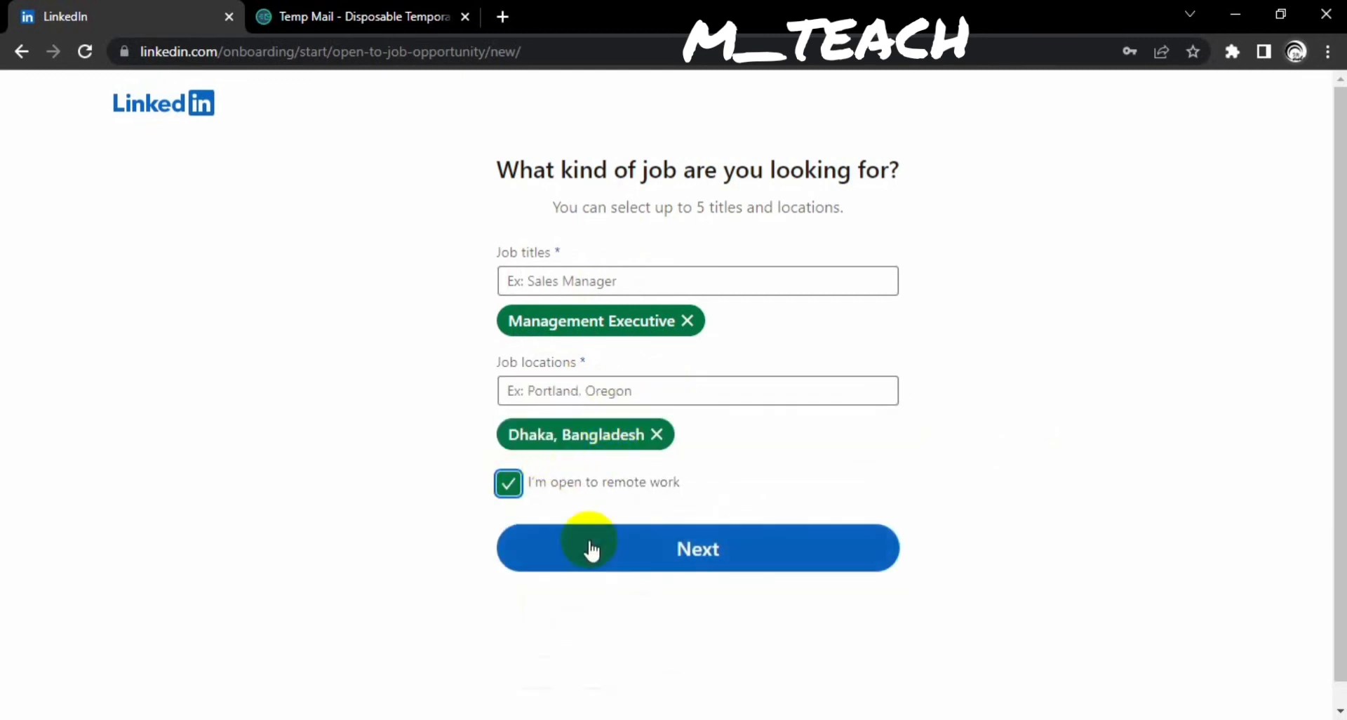
pyautogui.click(644, 556)
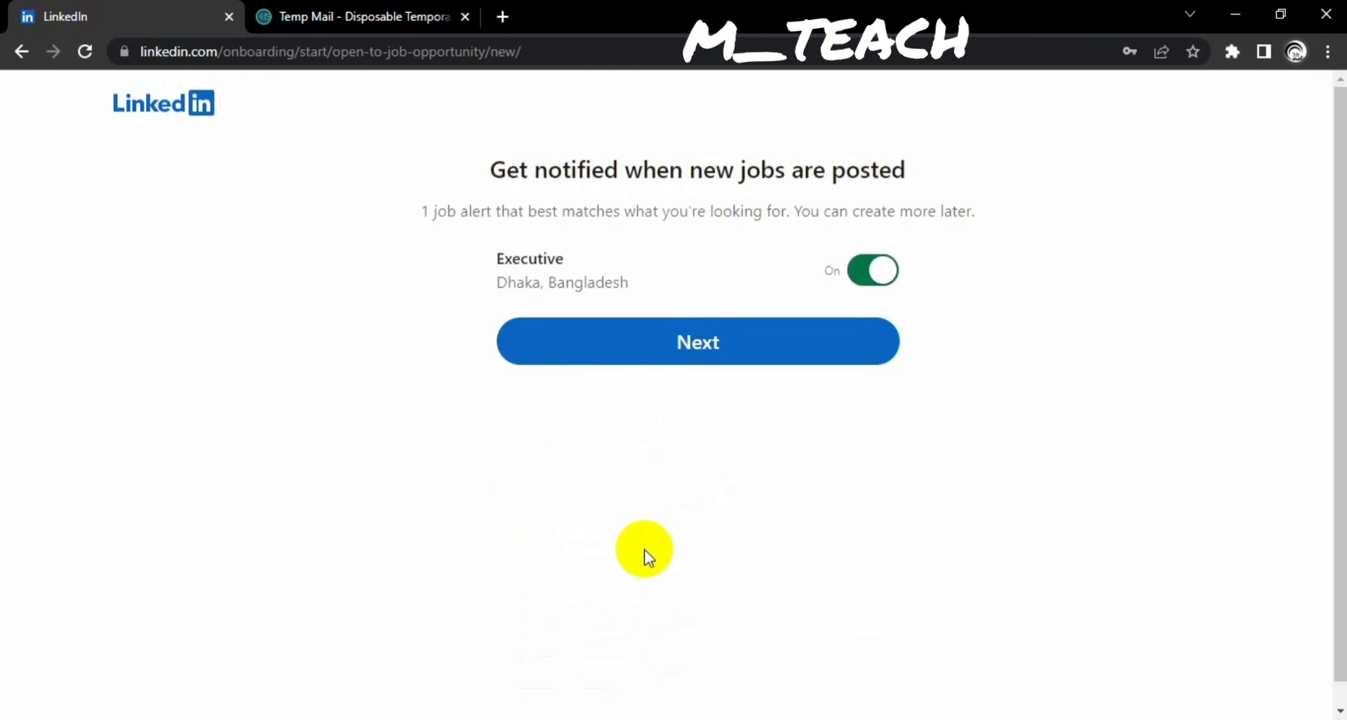
# - Keep the Executive job alert and recruiter sharing on, then scroll the Get the app page
pyautogui.click(699, 357)
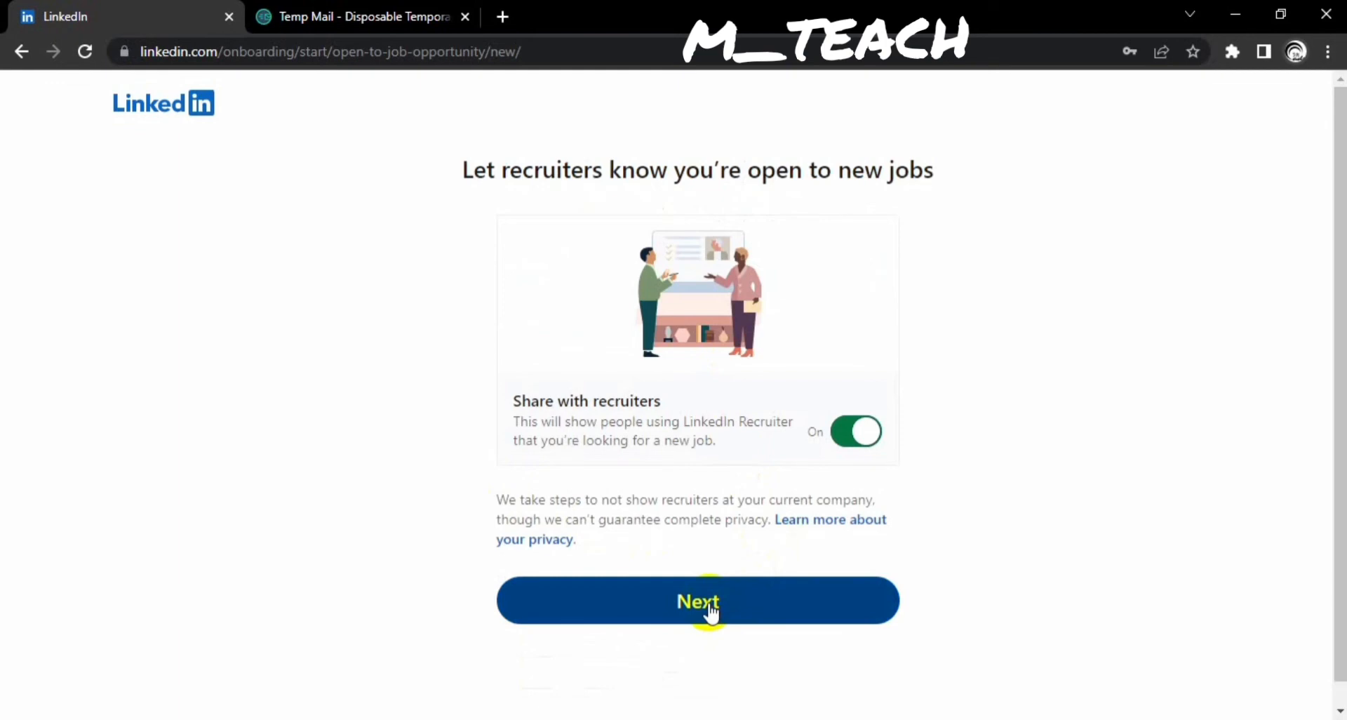
pyautogui.click(710, 609)
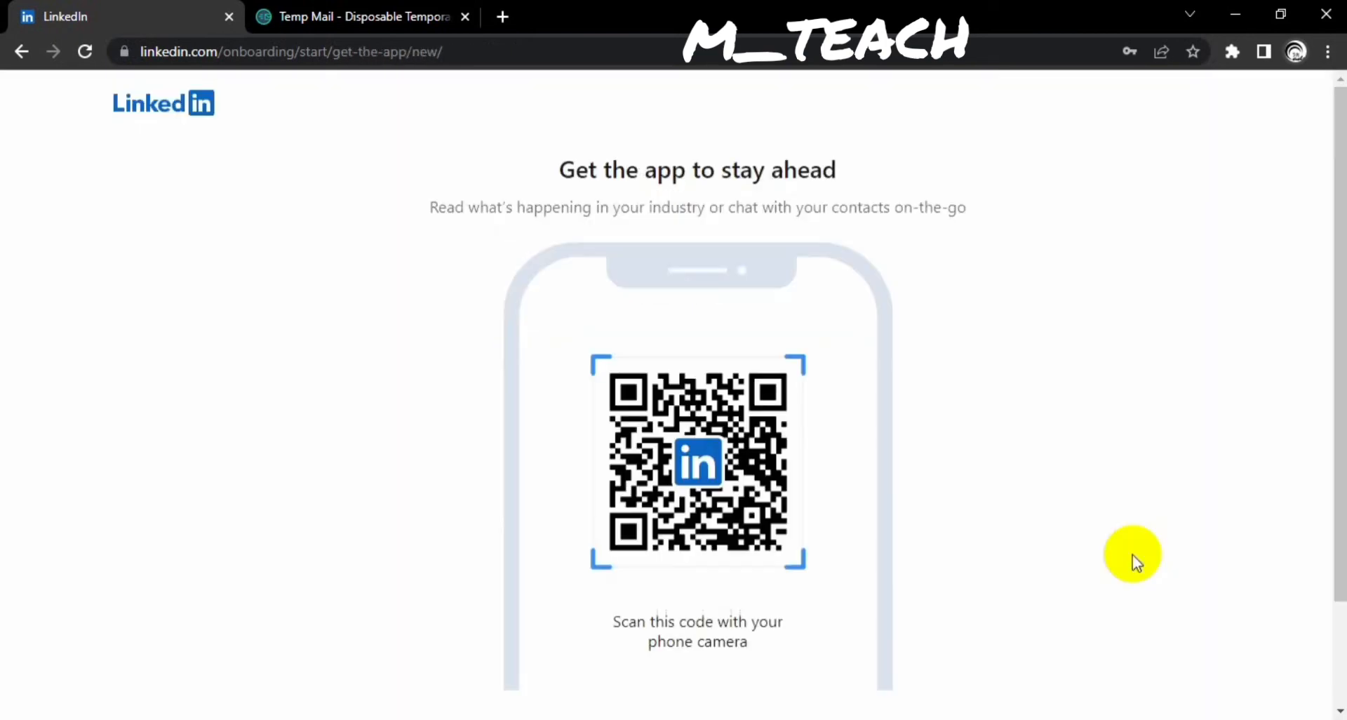
pyautogui.scroll(-2, 1081, 519)
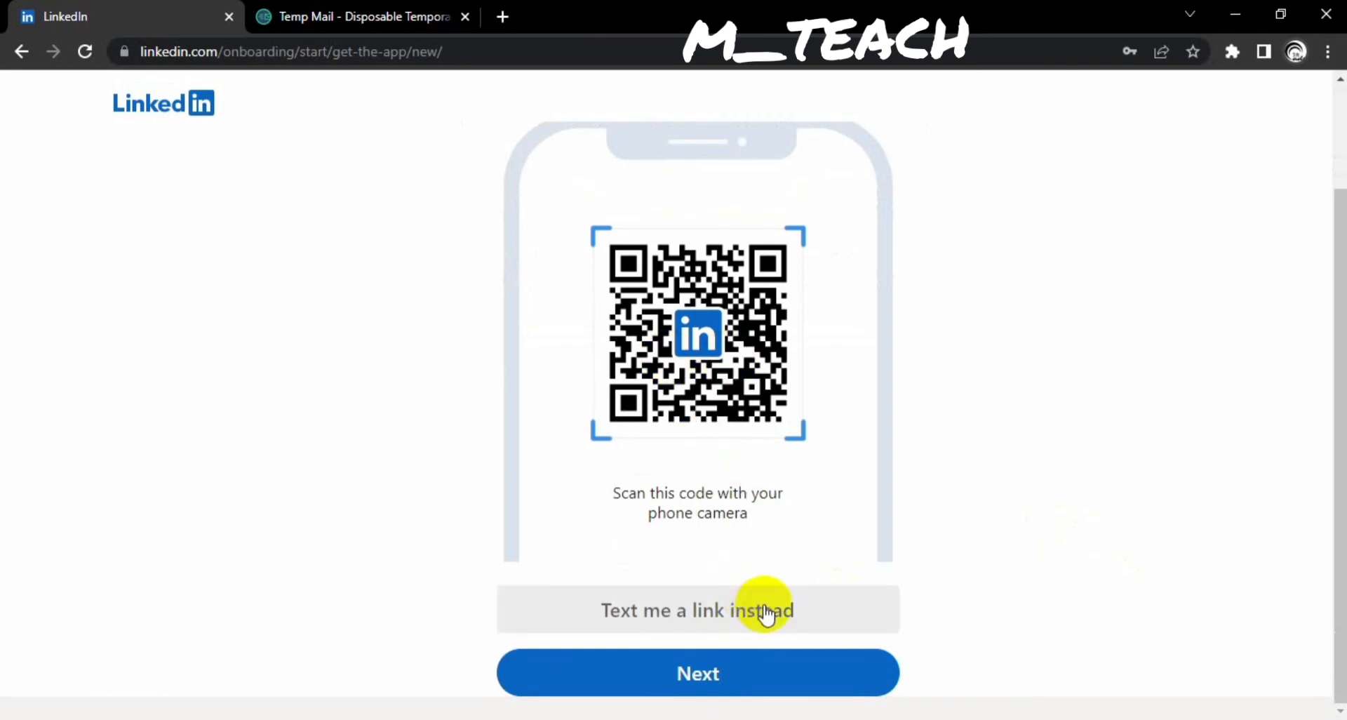
# - Skip the app prompt, pick four suggested DHL contacts, and send them connection requests
pyautogui.click(707, 677)
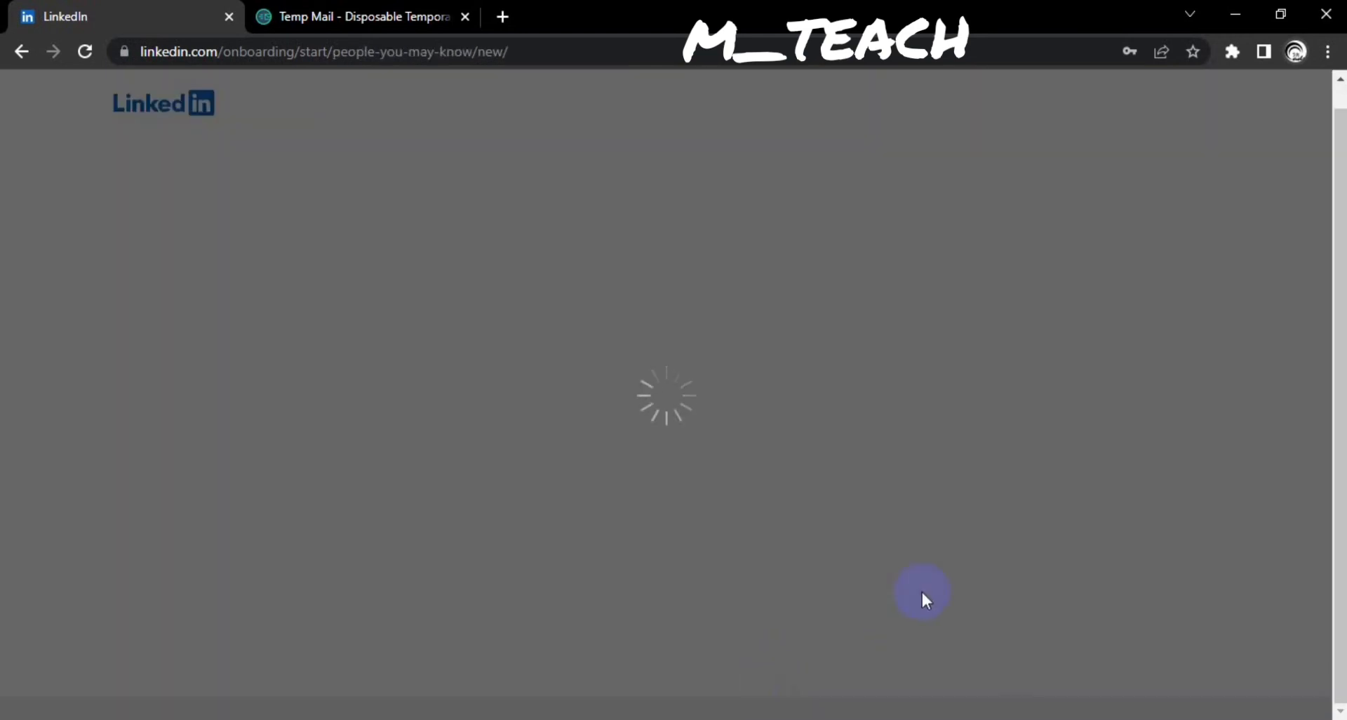
pyautogui.scroll(-7, 368, 344)
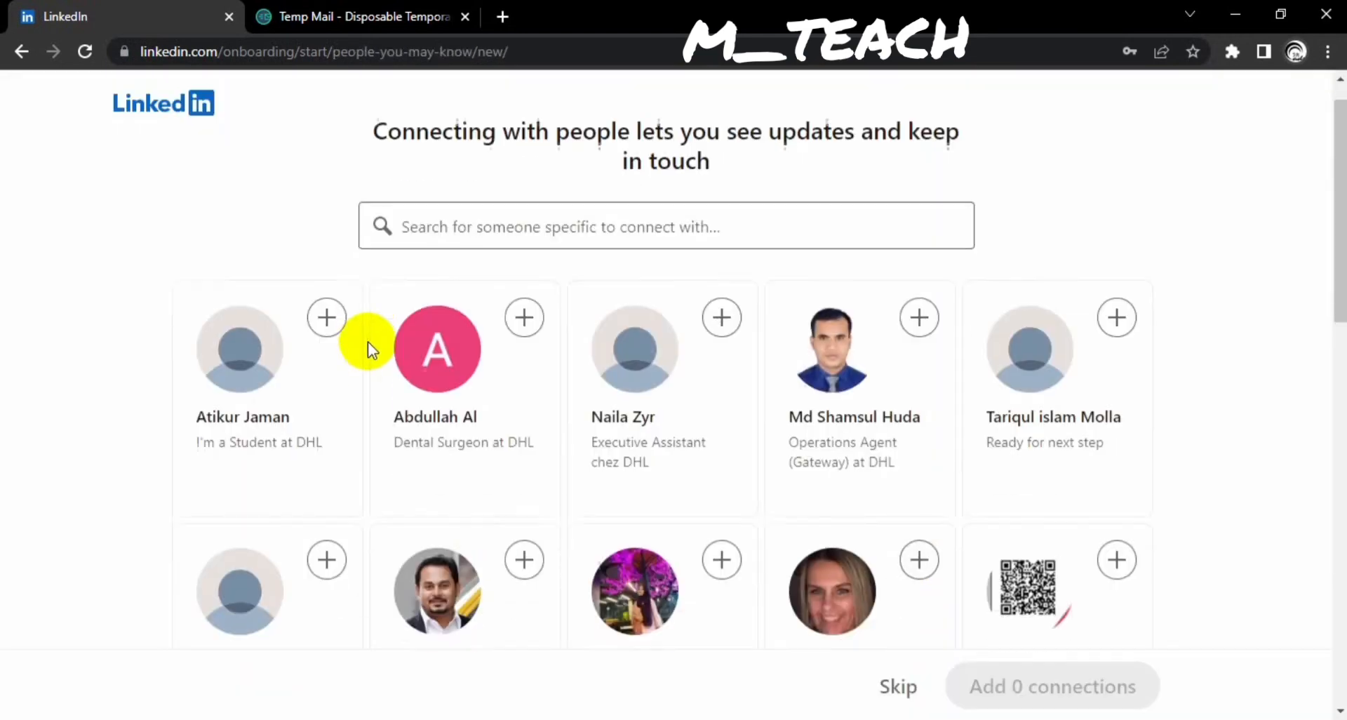
pyautogui.click(721, 346)
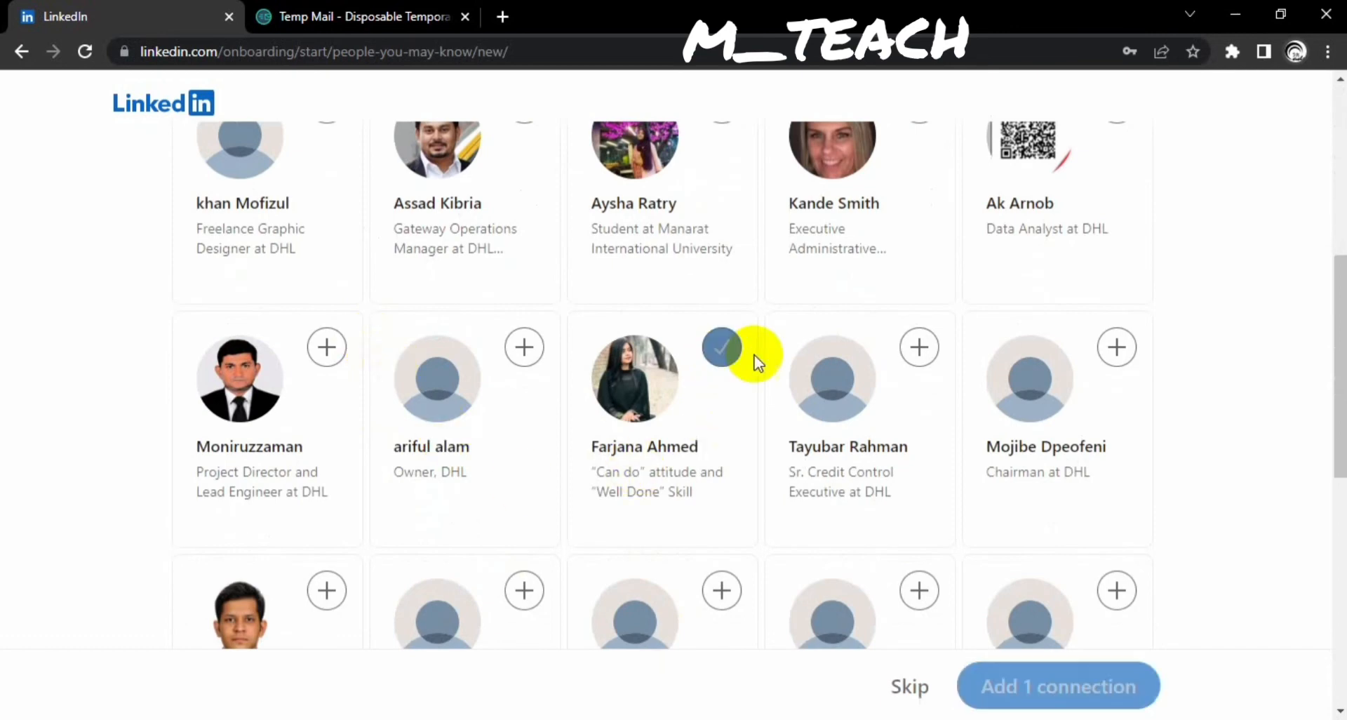
pyautogui.click(919, 348)
pyautogui.click(524, 346)
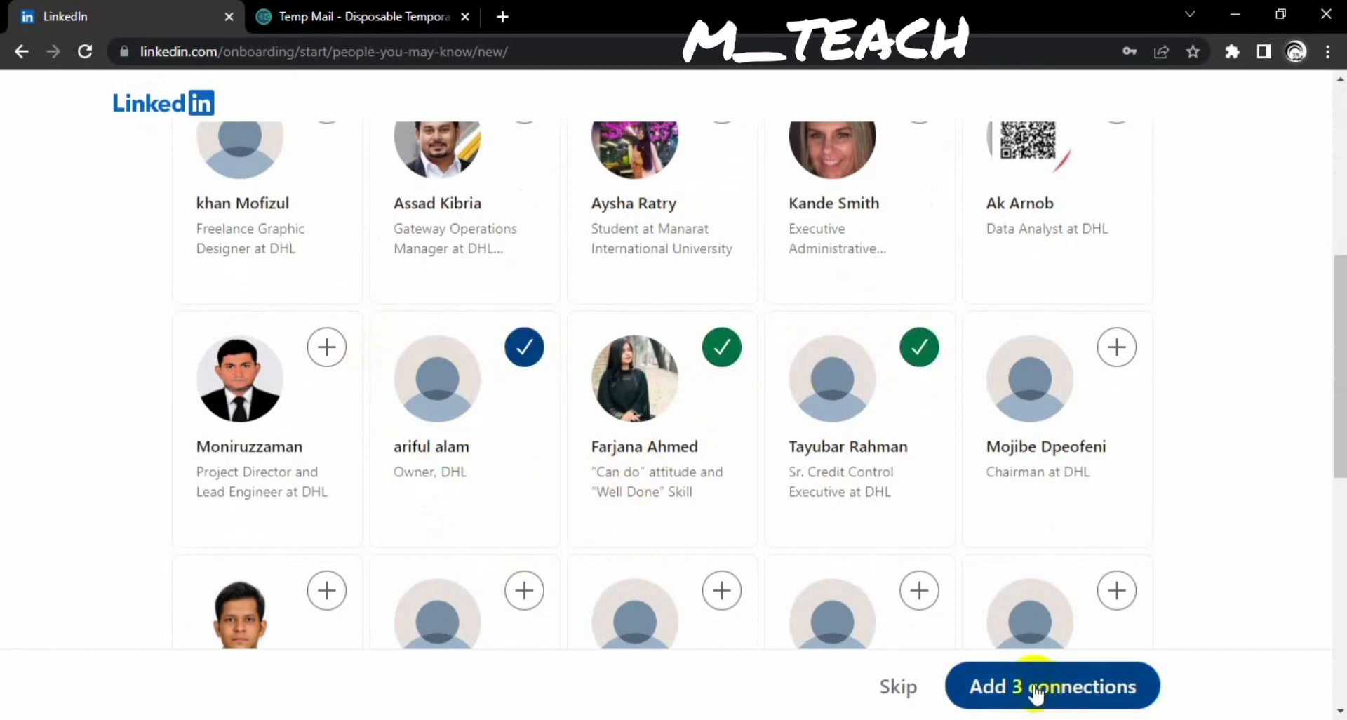
pyautogui.scroll(-7, 693, 491)
pyautogui.click(729, 330)
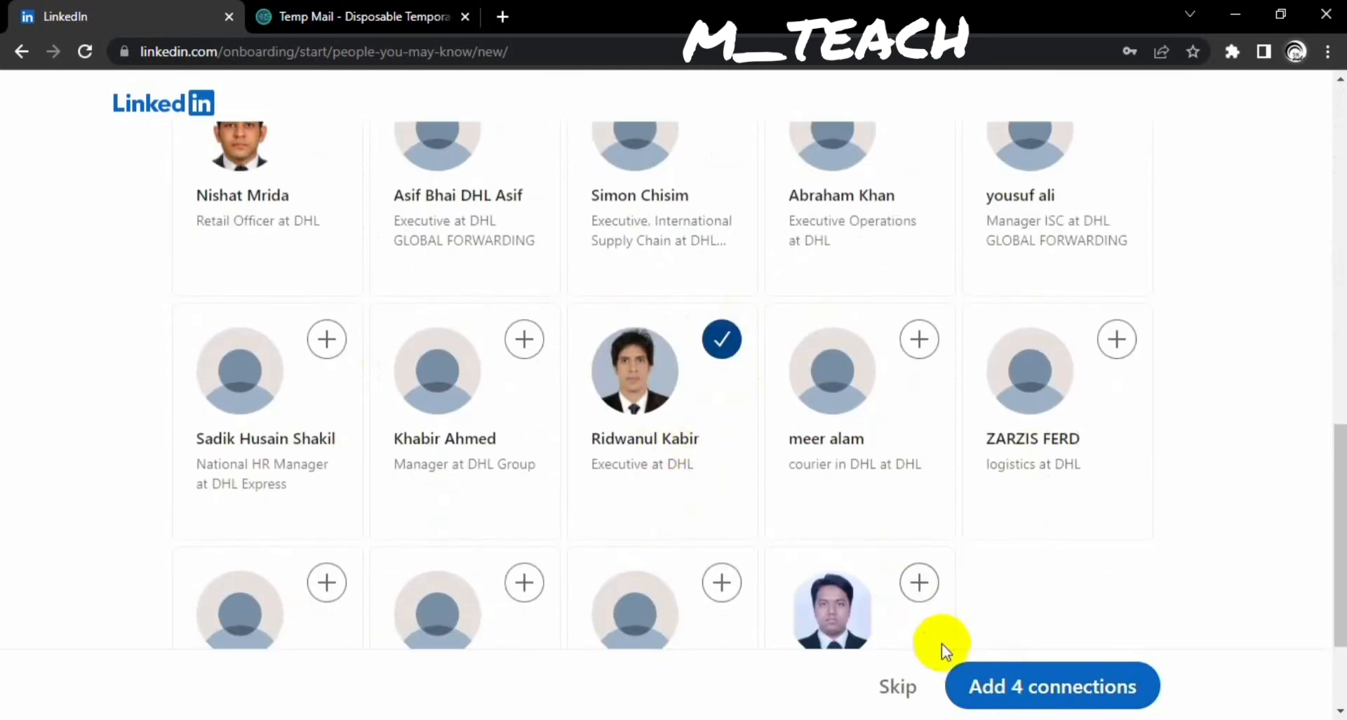
pyautogui.click(1012, 687)
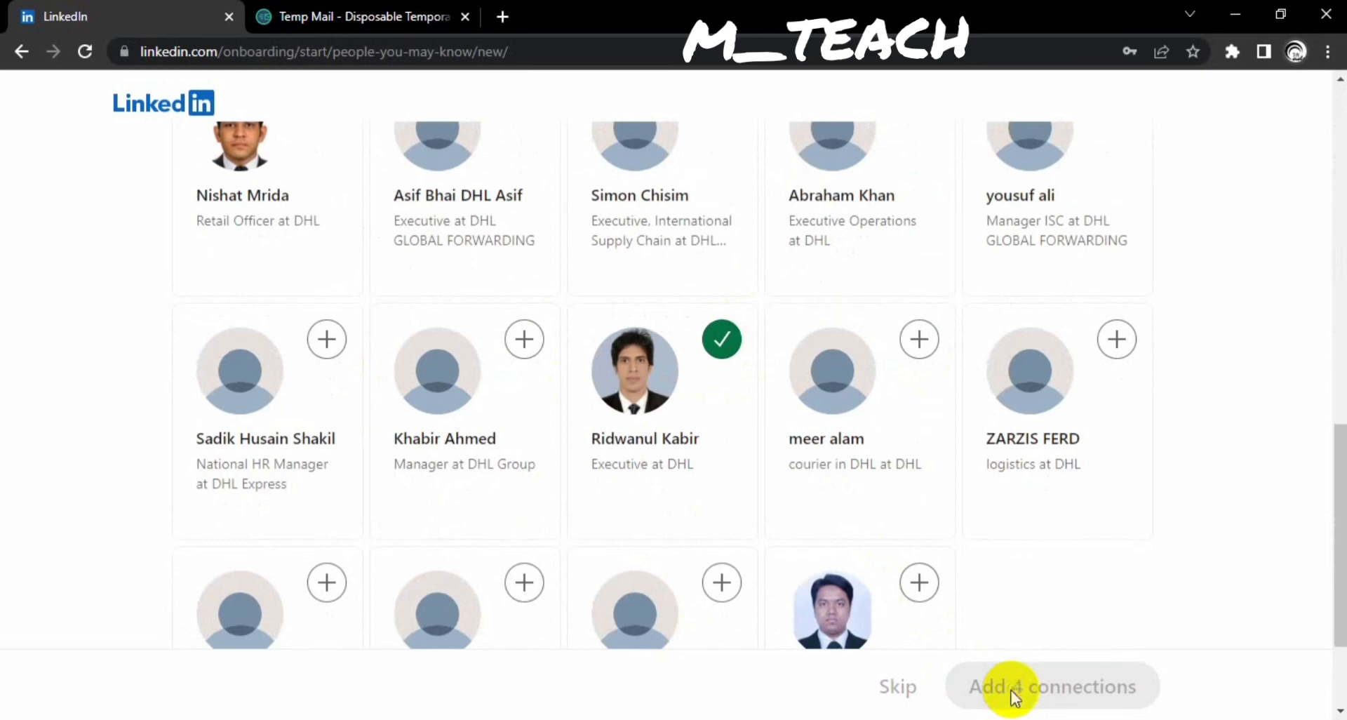
pyautogui.click(1012, 691)
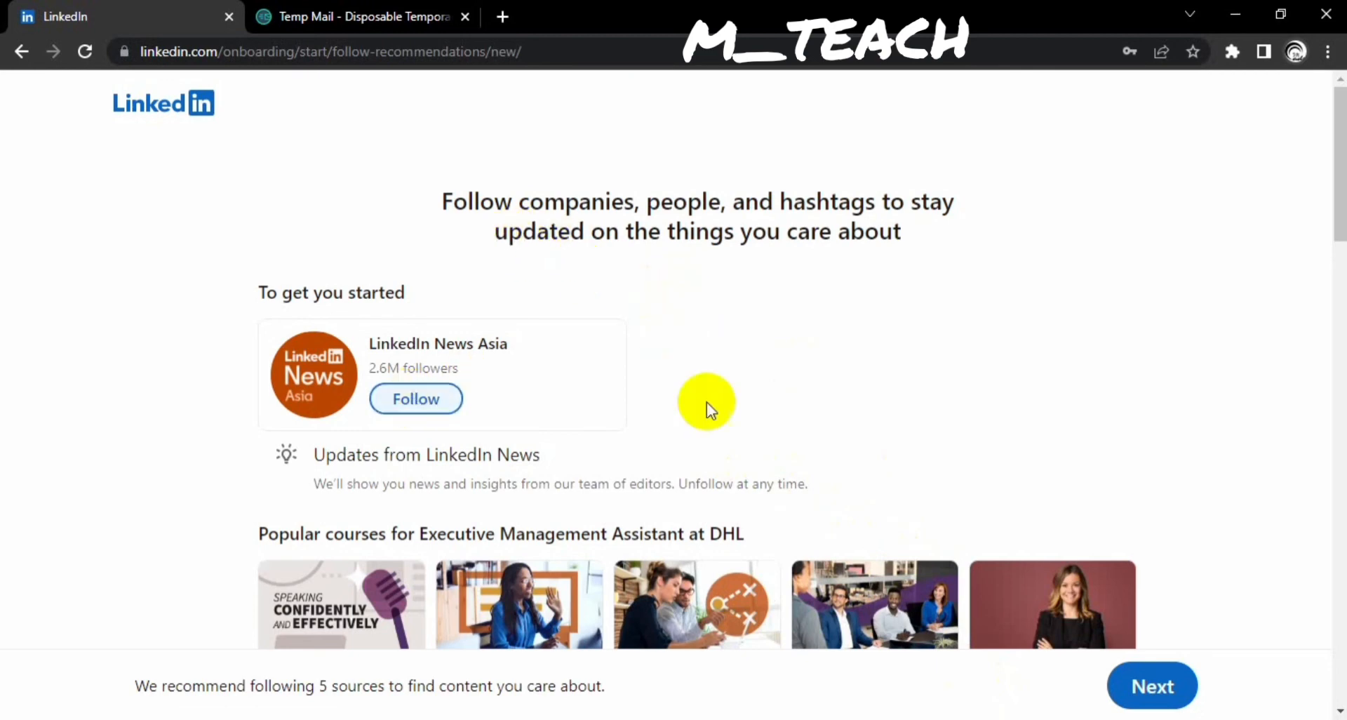
# - Follow Amazon under Popular on LinkedIn, then continue past the follow recommendations
pyautogui.scroll(-3, 746, 407)
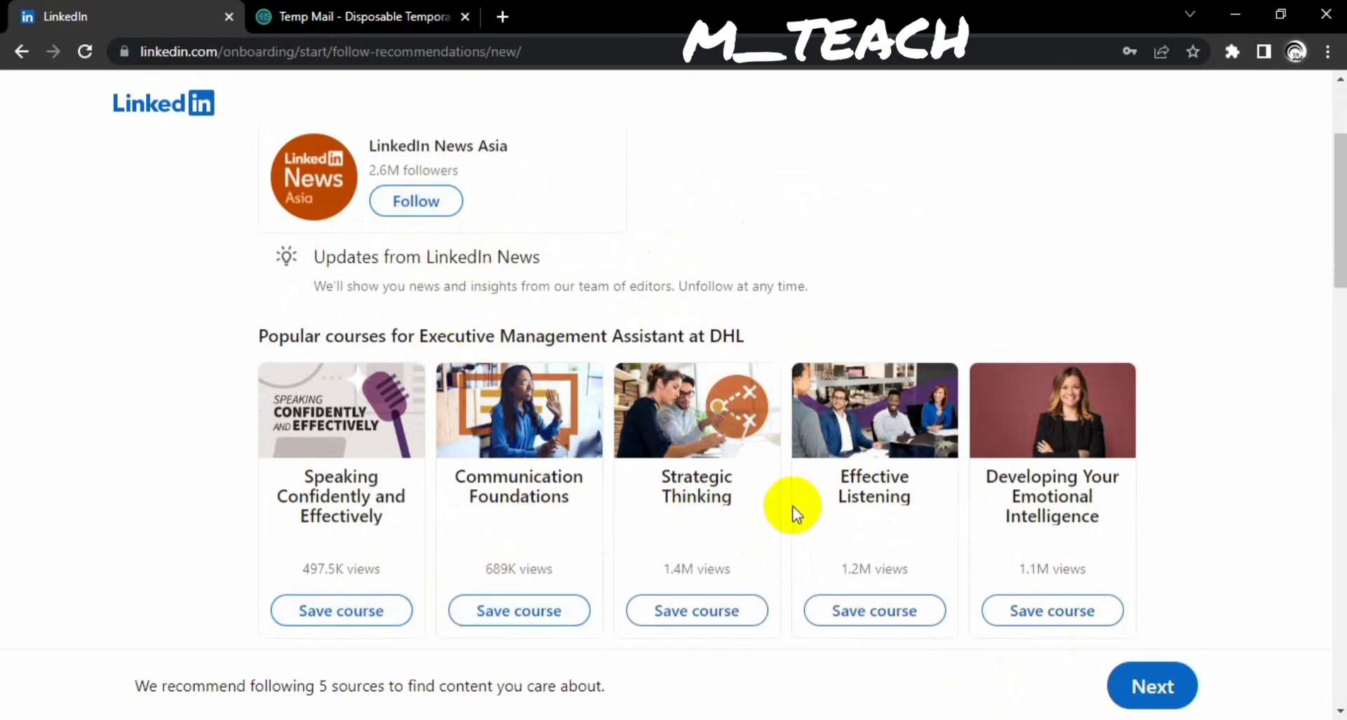
pyautogui.scroll(-7, 793, 505)
pyautogui.scroll(-5, 784, 617)
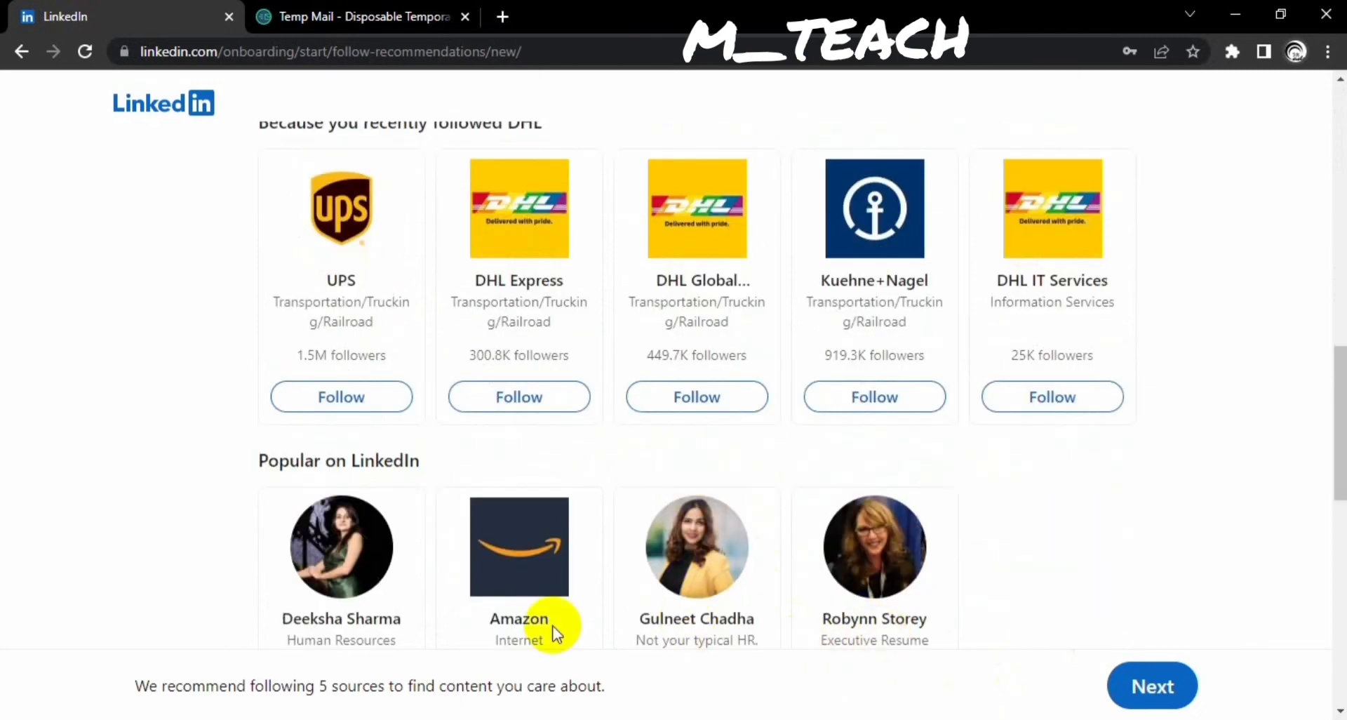
pyautogui.scroll(-3, 456, 632)
pyautogui.click(508, 549)
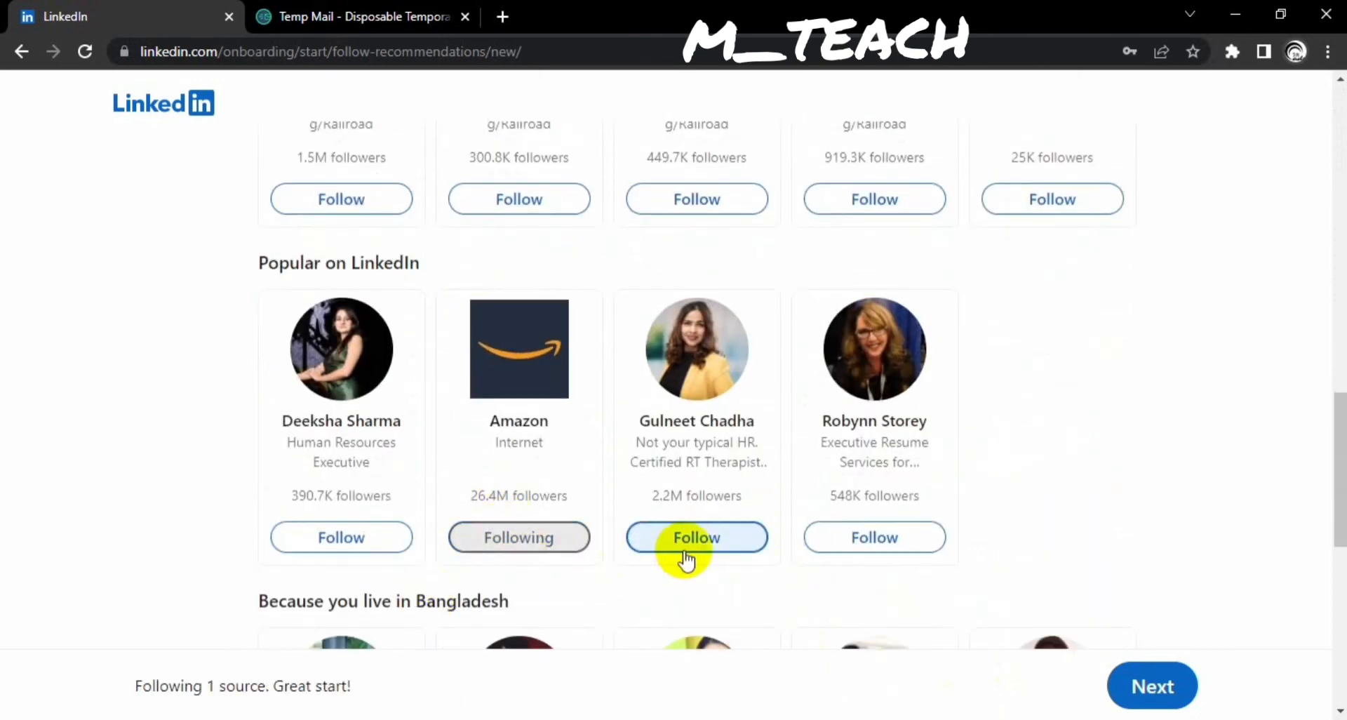
pyautogui.scroll(5, 571, 541)
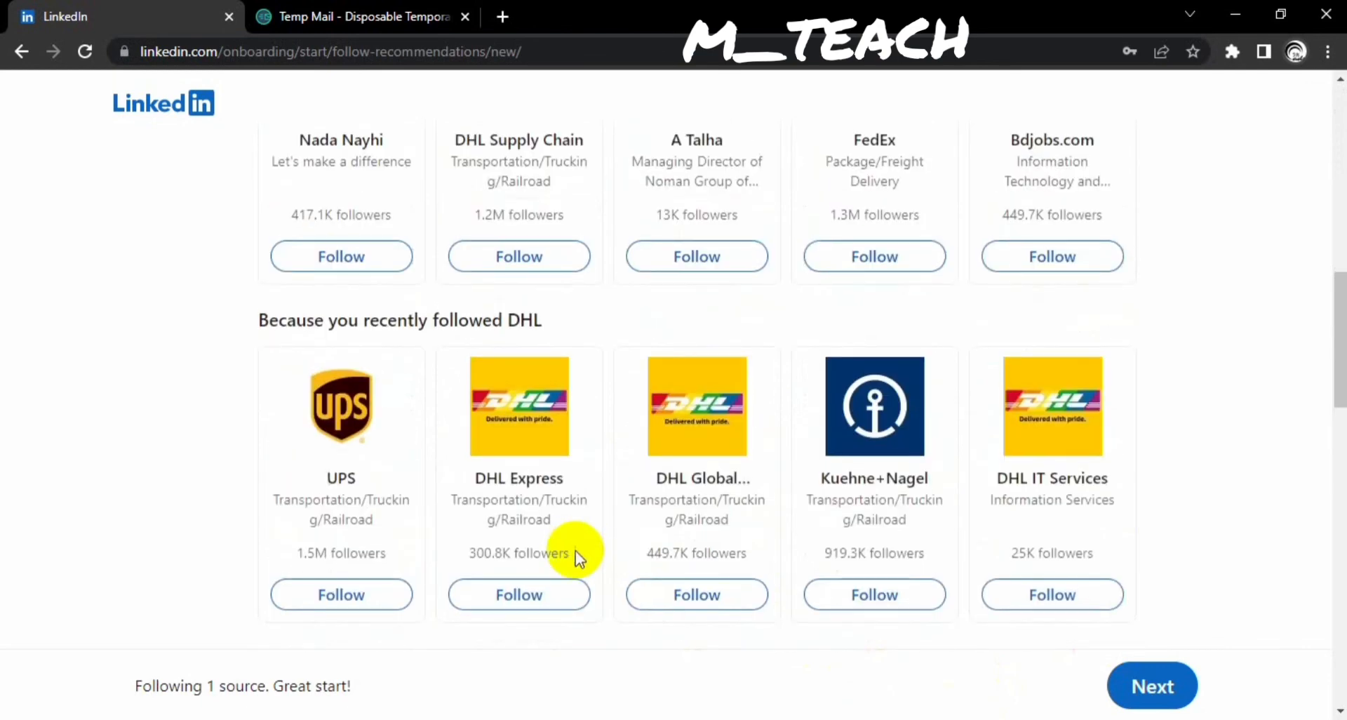
pyautogui.click(1137, 687)
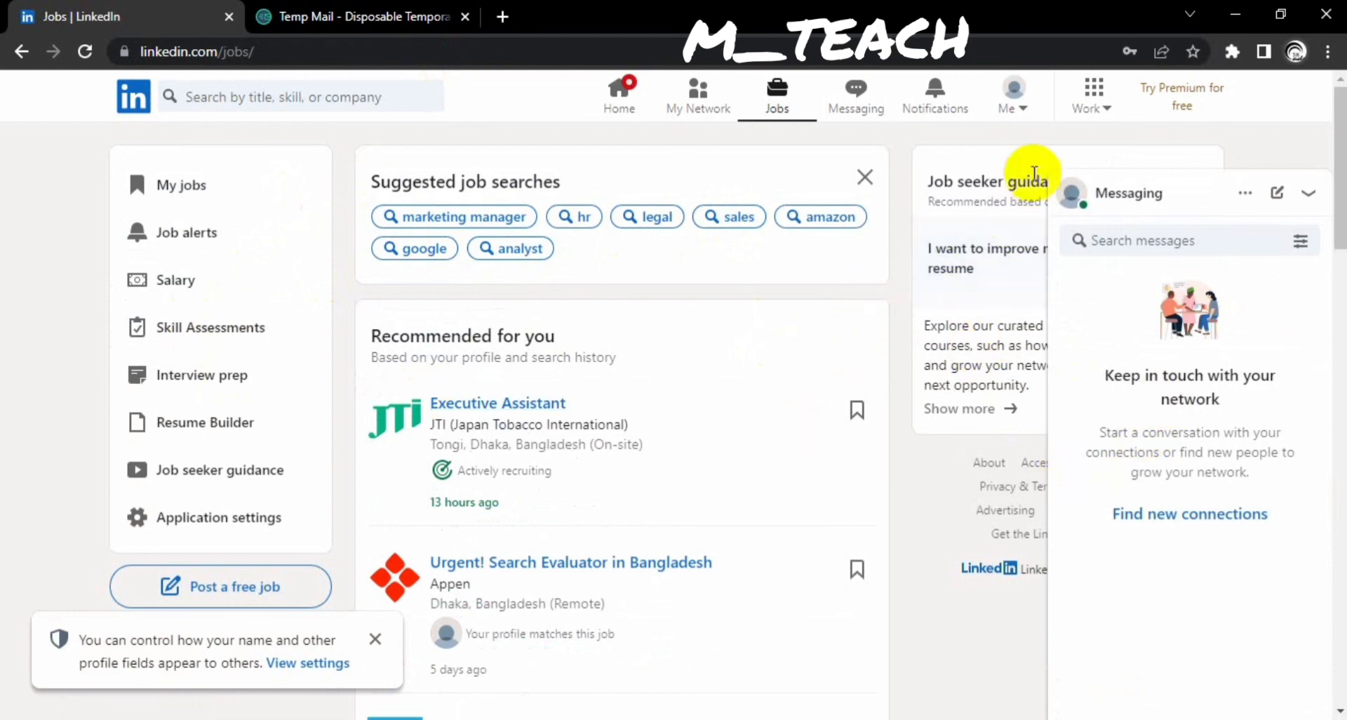
# - Open the new account's profile from the Me menu, collapse Messaging, and open a blank browser tab
pyautogui.click(1014, 94)
pyautogui.click(885, 221)
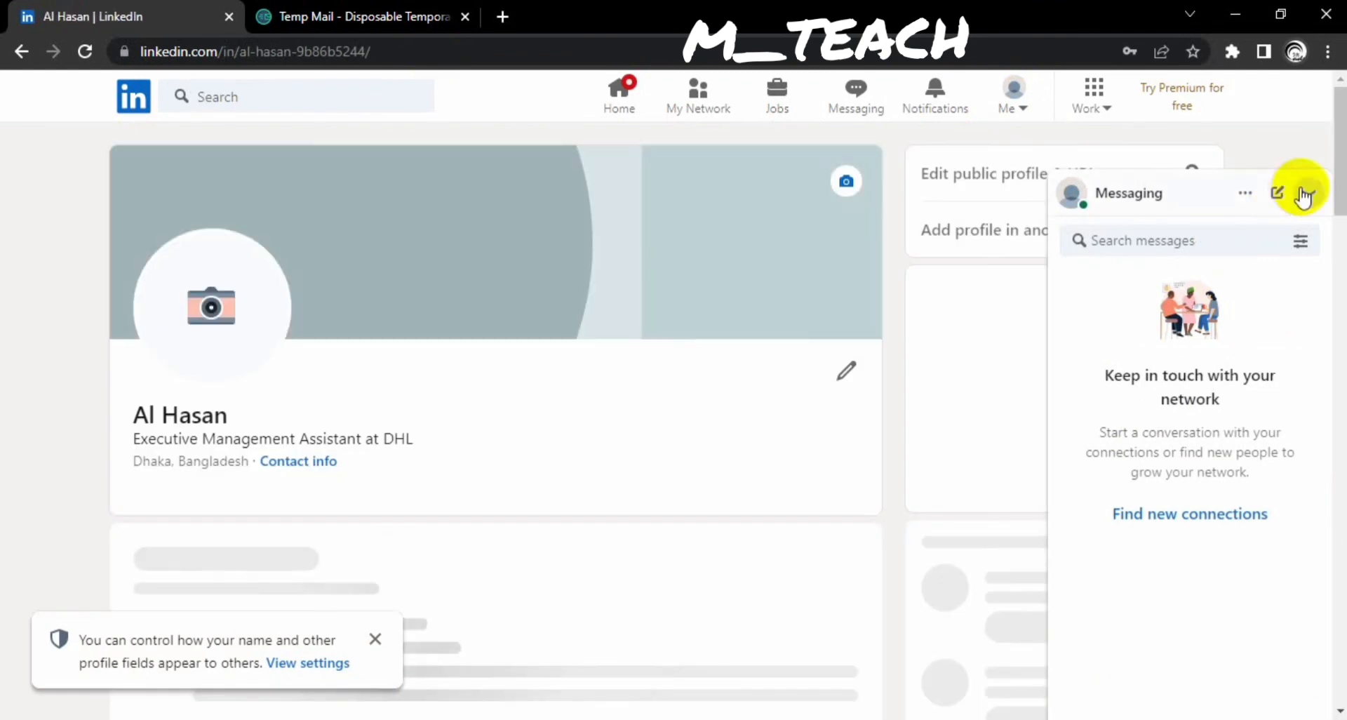
pyautogui.click(1305, 194)
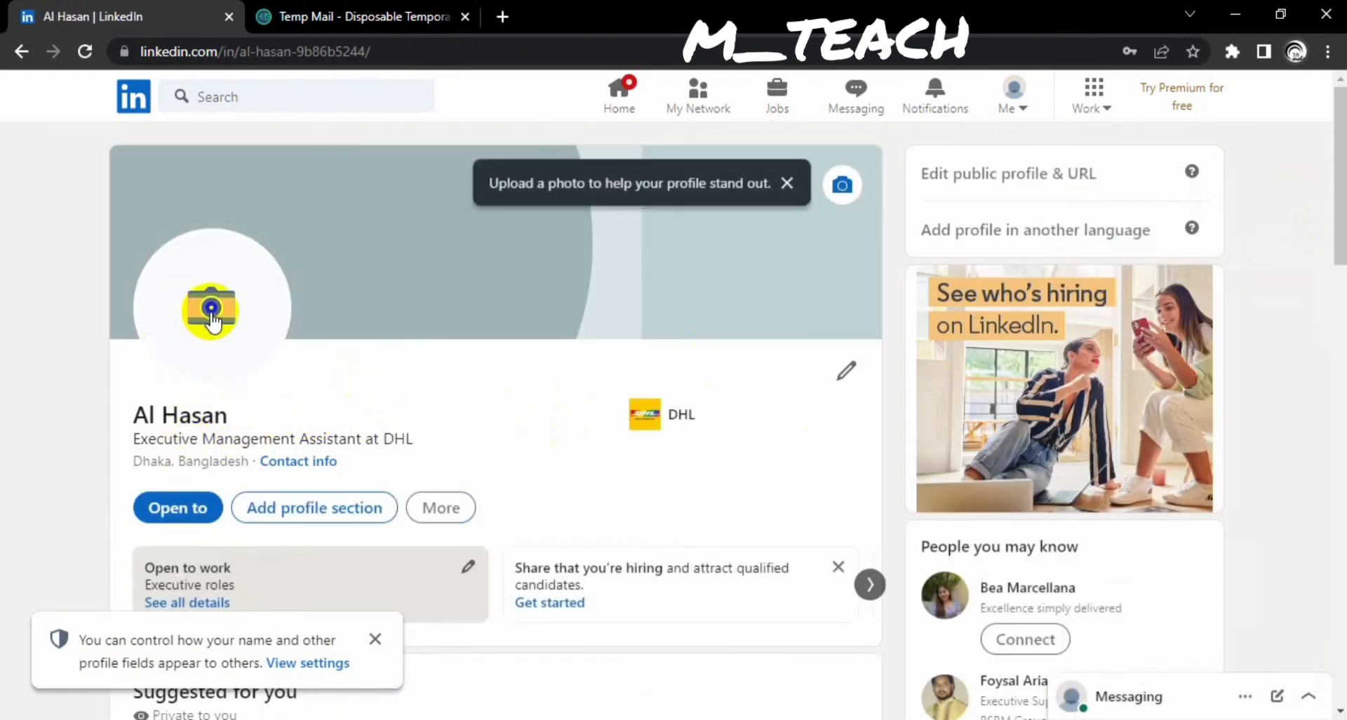
pyautogui.click(502, 16)
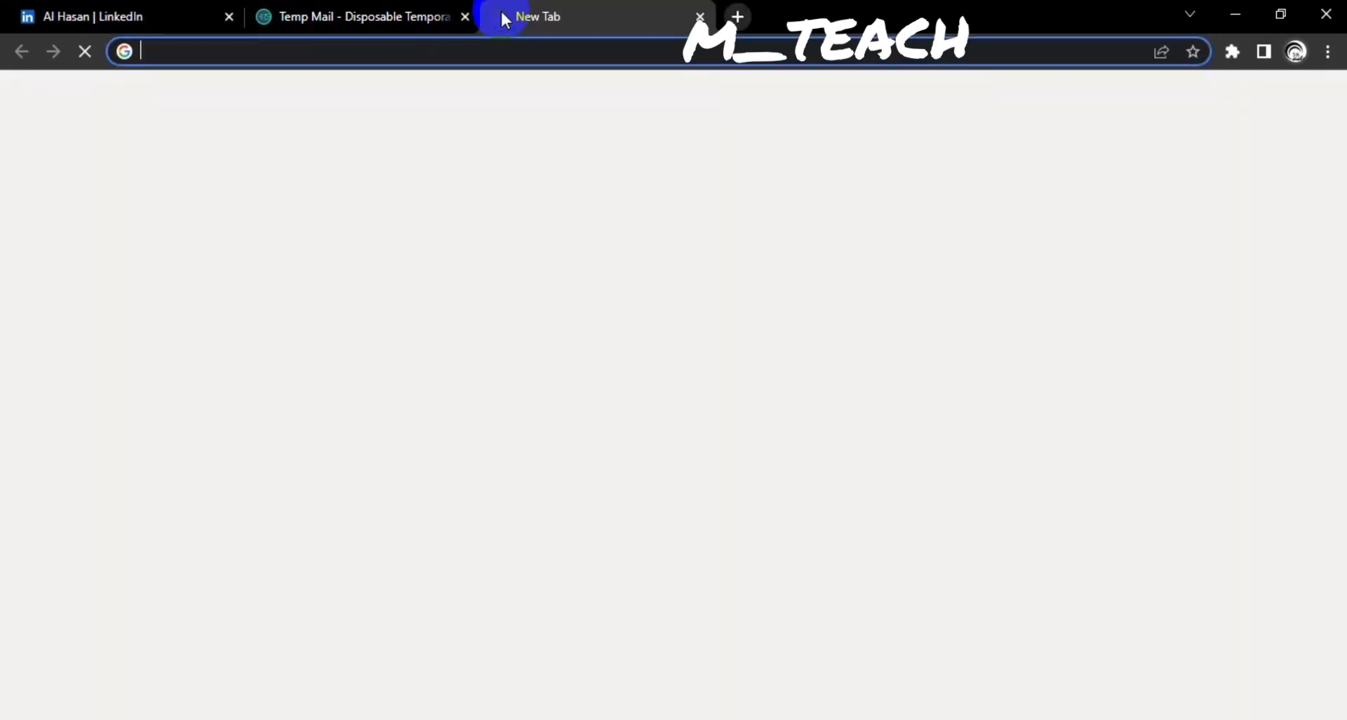
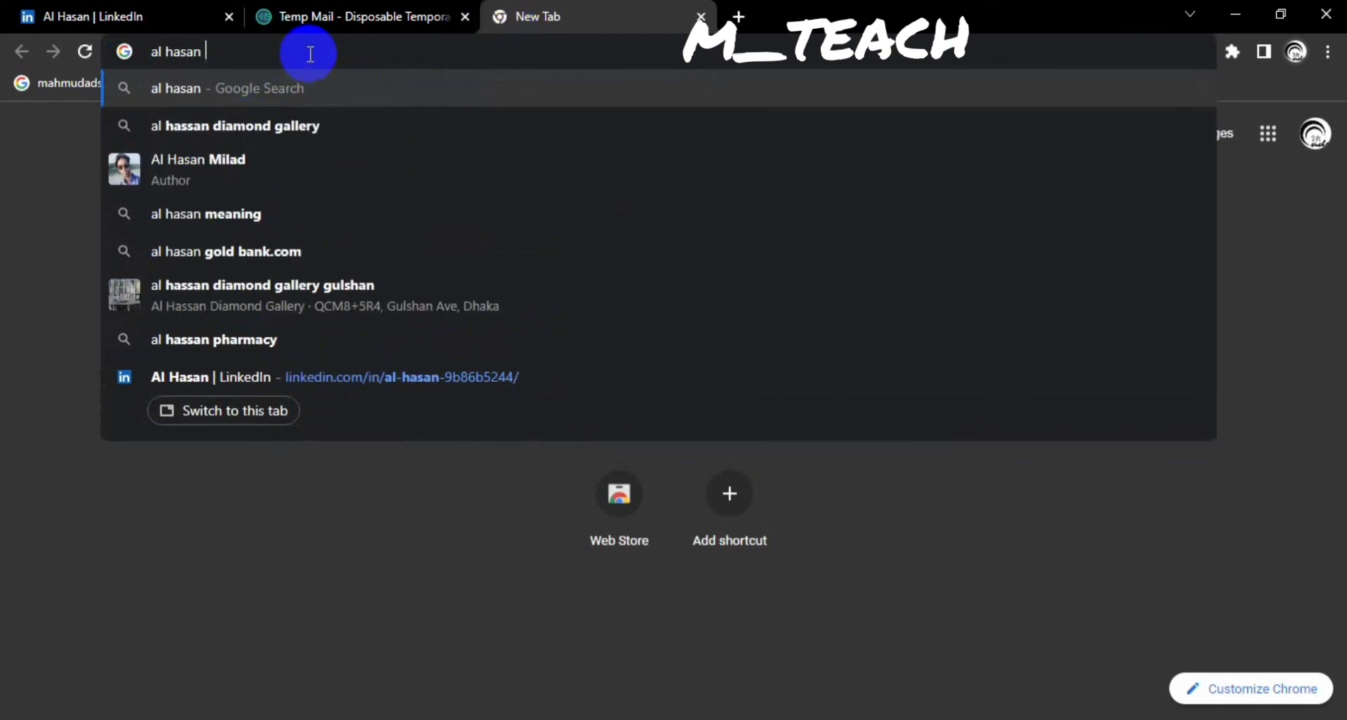
# - Search Google for the account holder's name, browse the image results, then close that tab
pyautogui.press('Return')
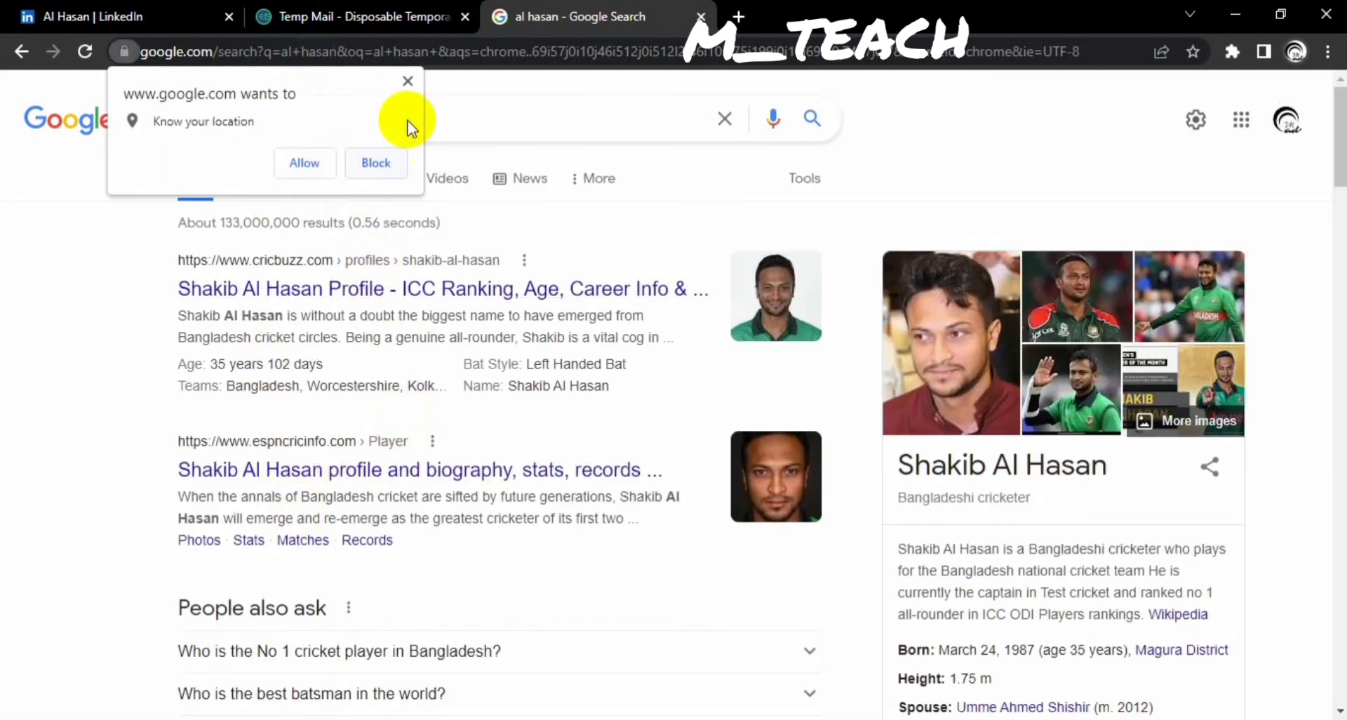
pyautogui.click(407, 82)
pyautogui.click(357, 175)
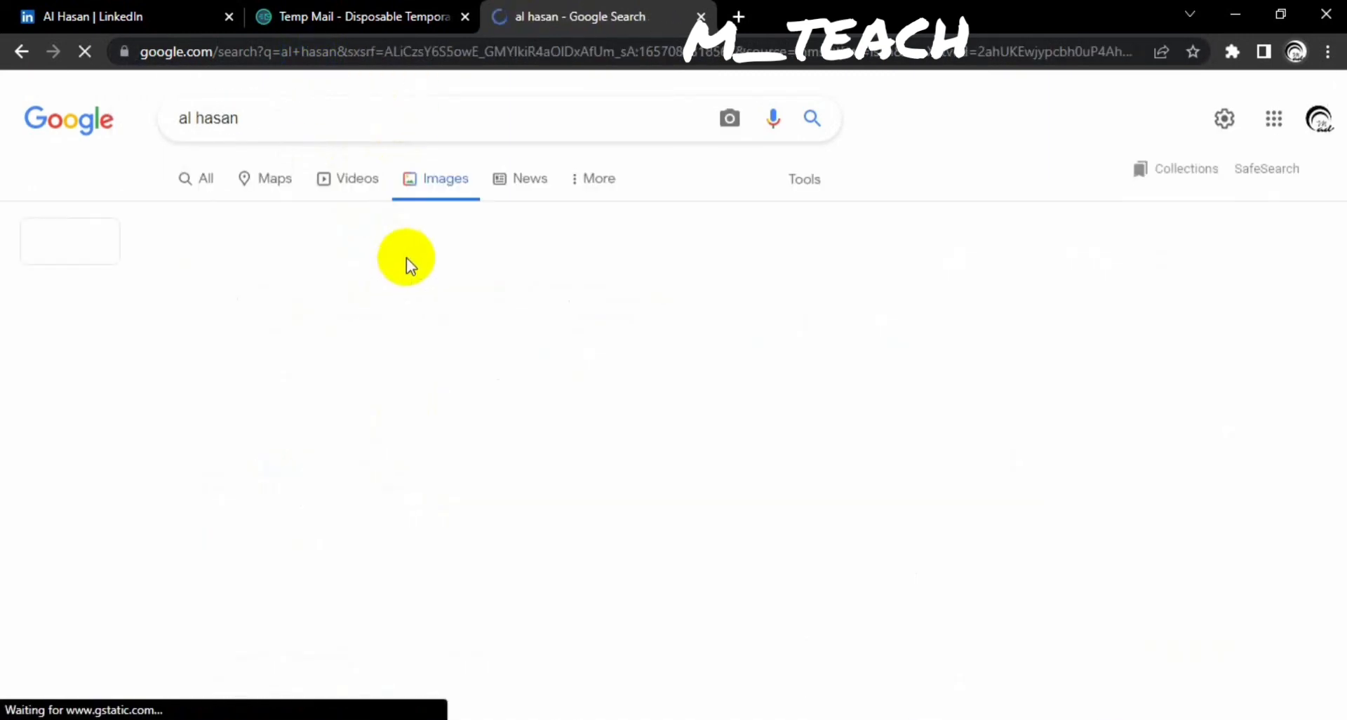
pyautogui.scroll(-10, 421, 301)
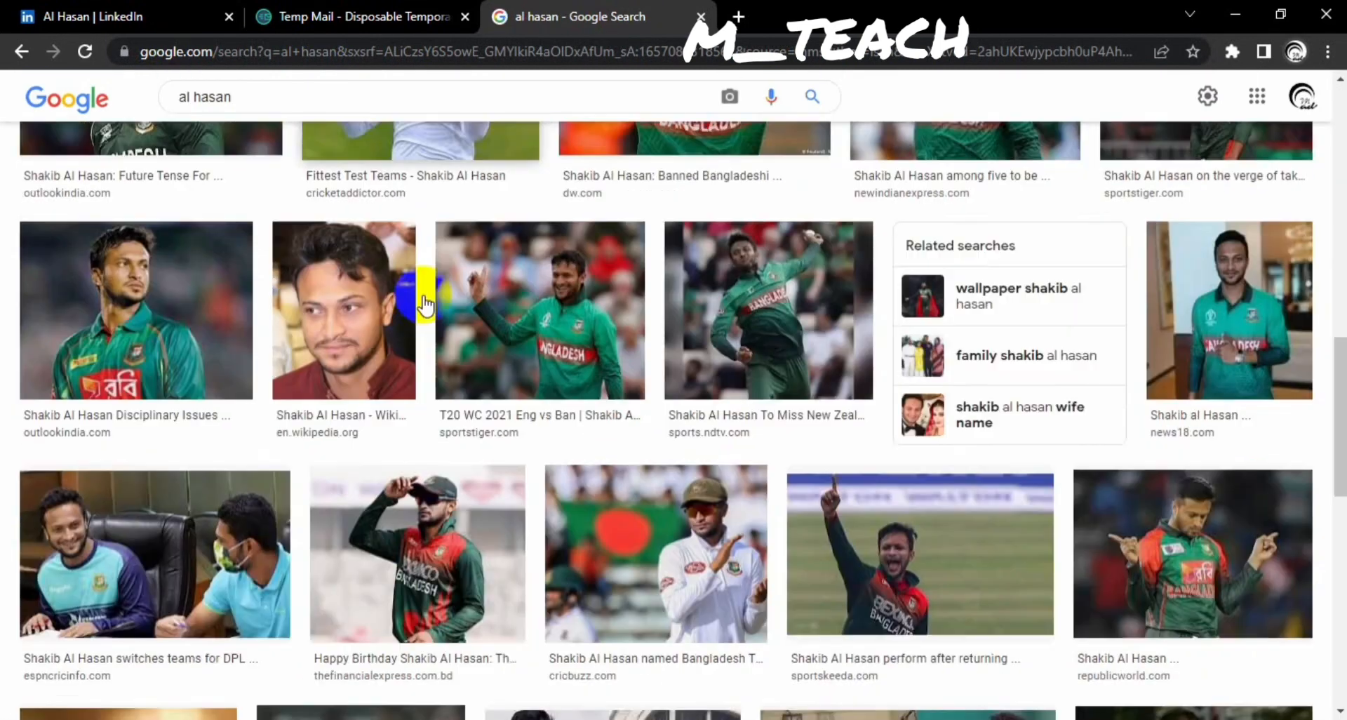
pyautogui.scroll(-10, 425, 305)
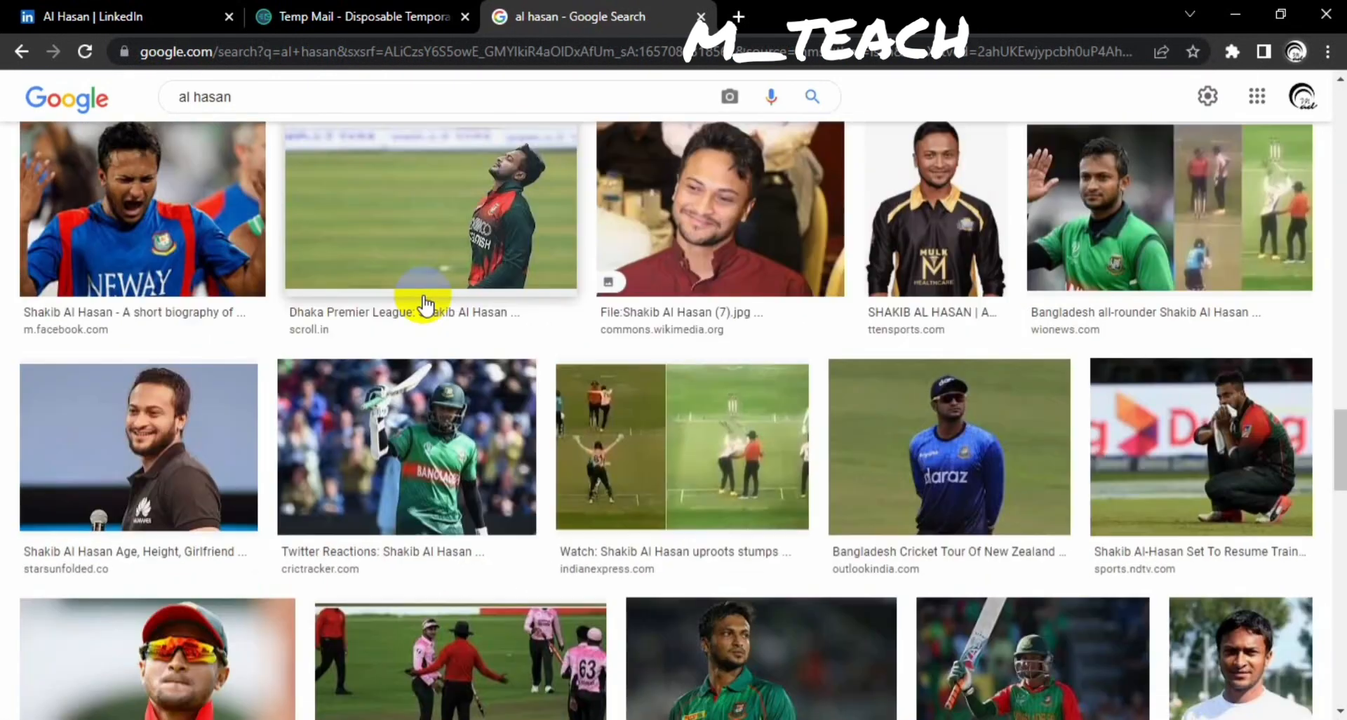
pyautogui.scroll(-5, 424, 305)
pyautogui.scroll(-5, 425, 304)
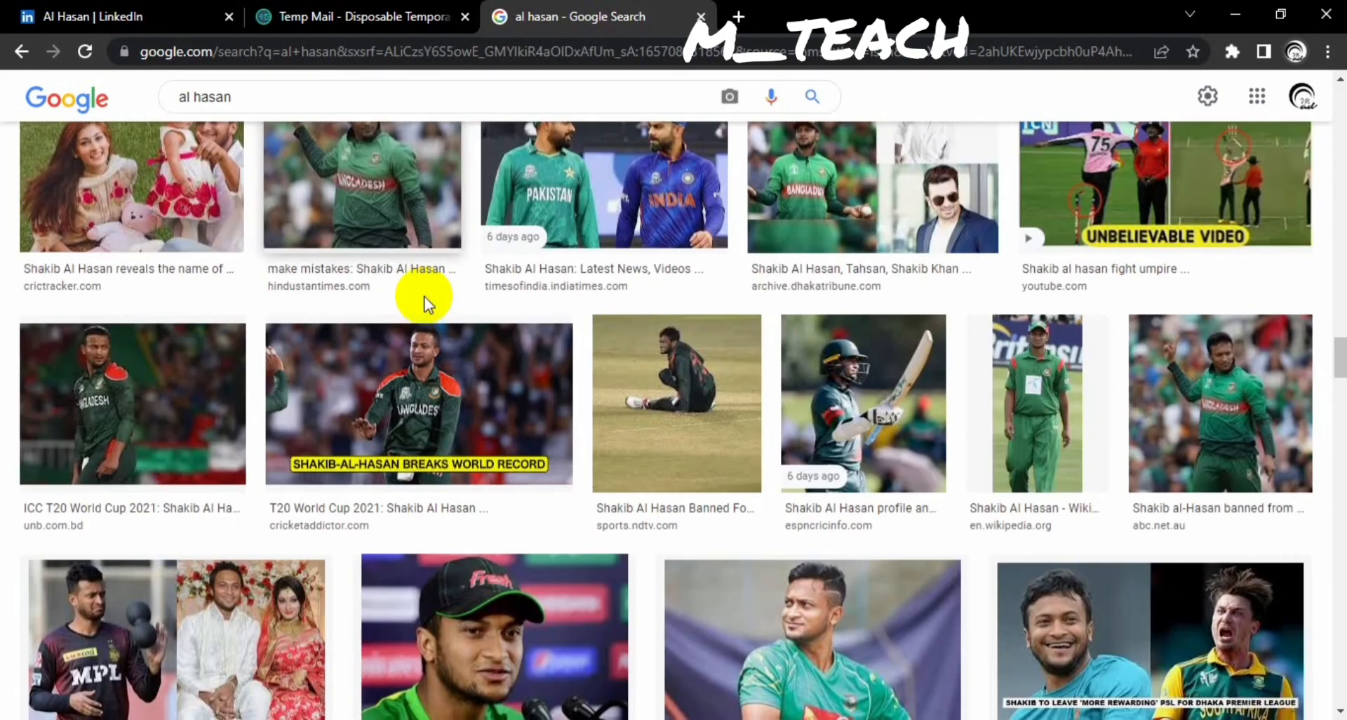
pyautogui.scroll(-5, 425, 305)
pyautogui.scroll(-5, 424, 305)
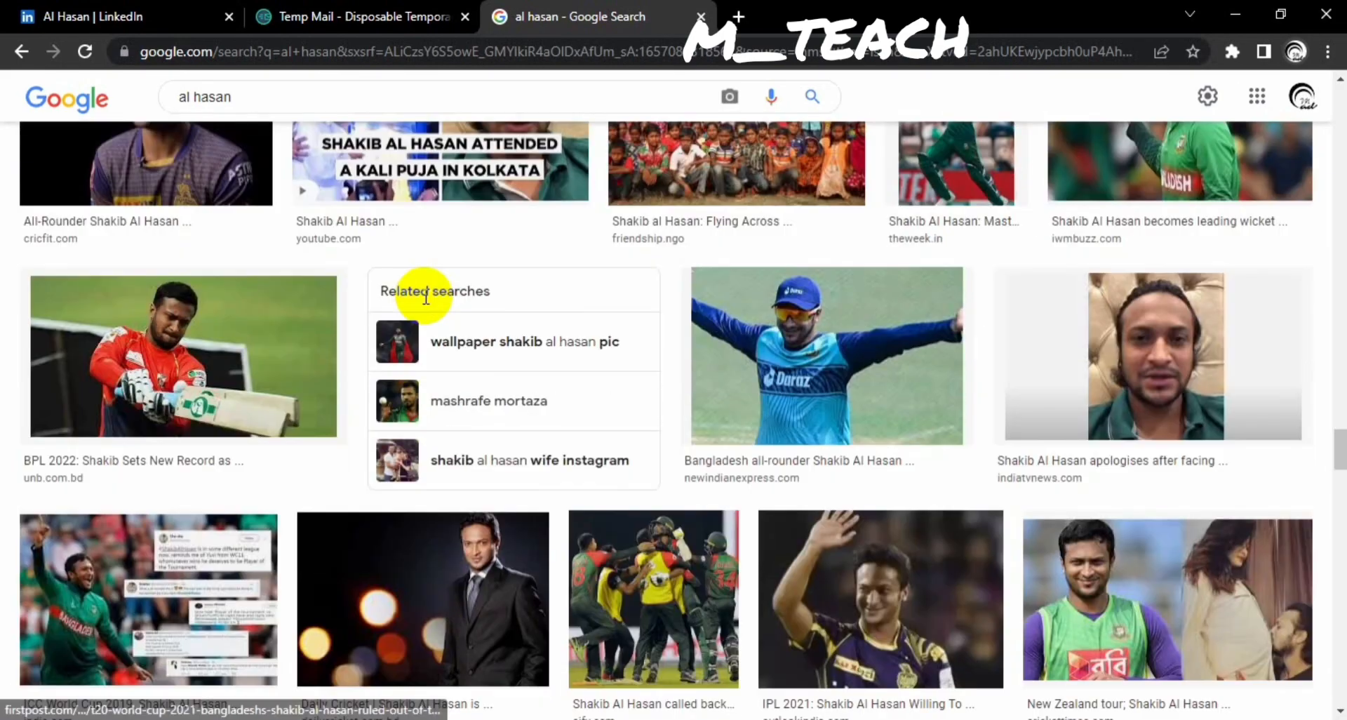
pyautogui.scroll(-10, 423, 305)
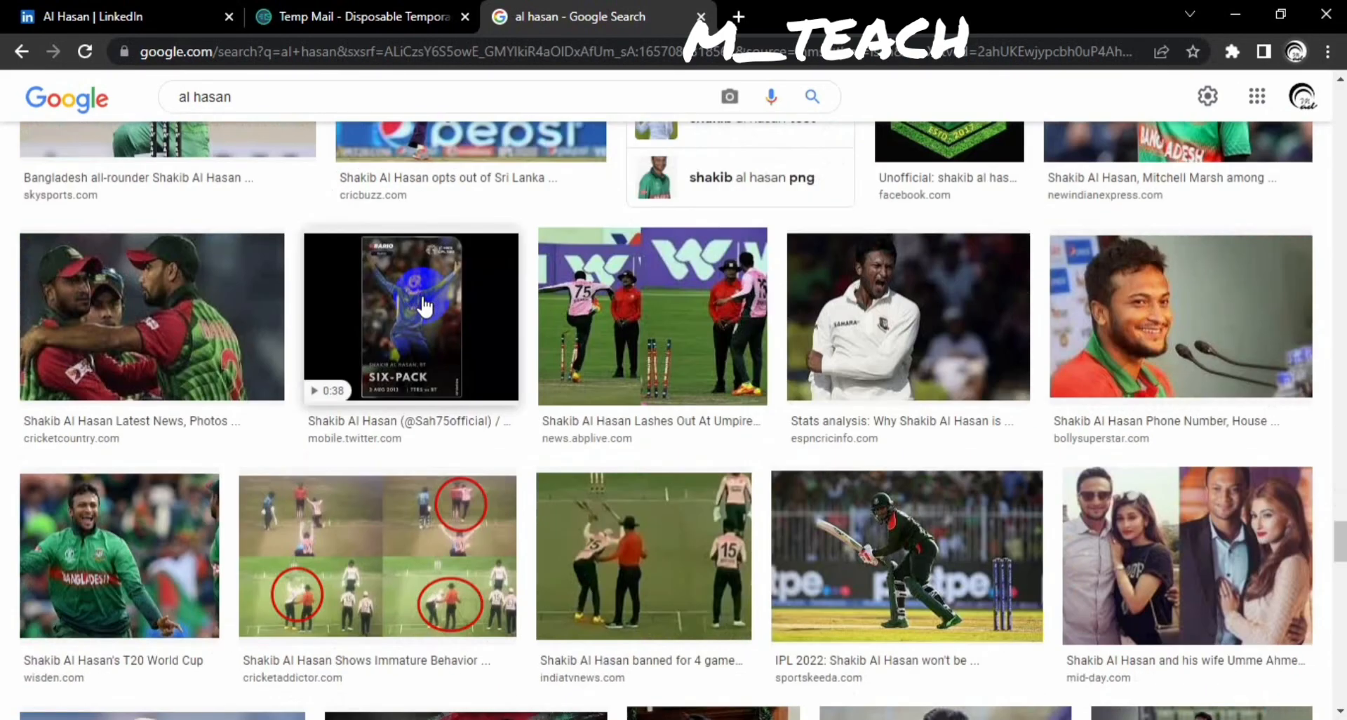
pyautogui.scroll(-15, 424, 305)
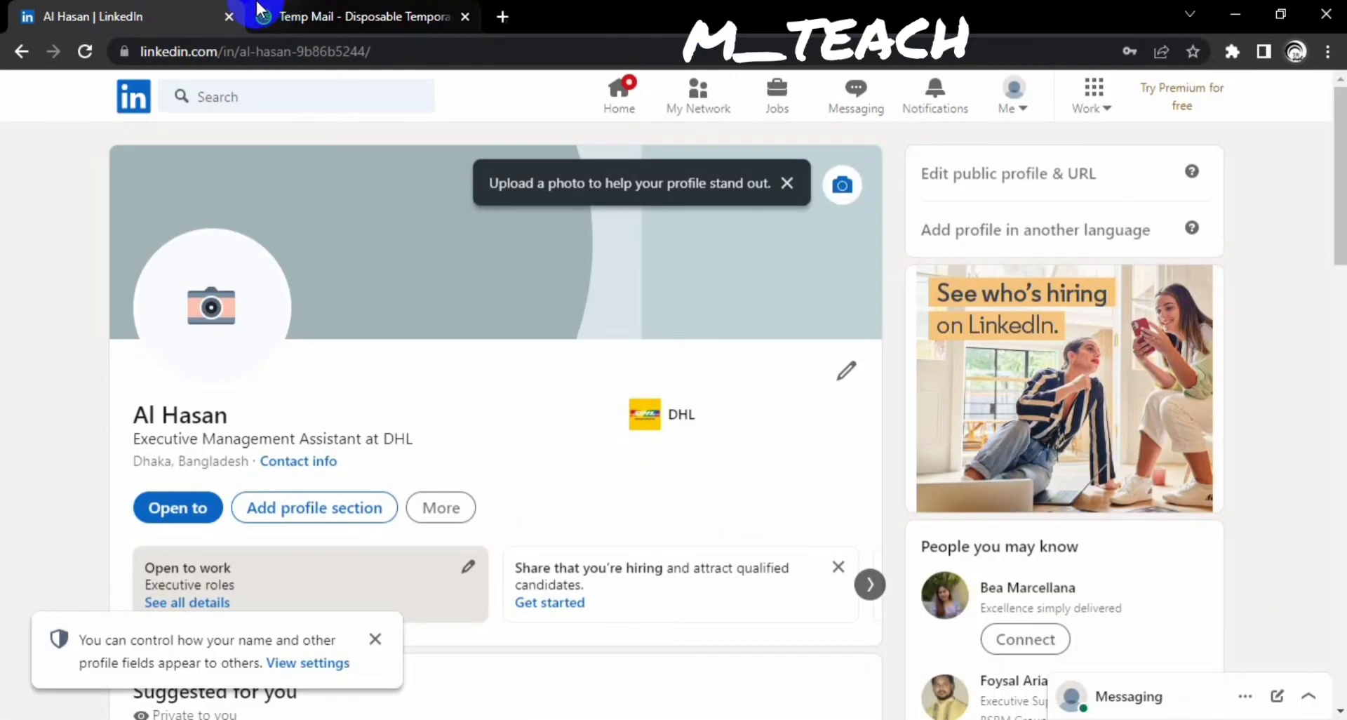
pyautogui.click(701, 16)
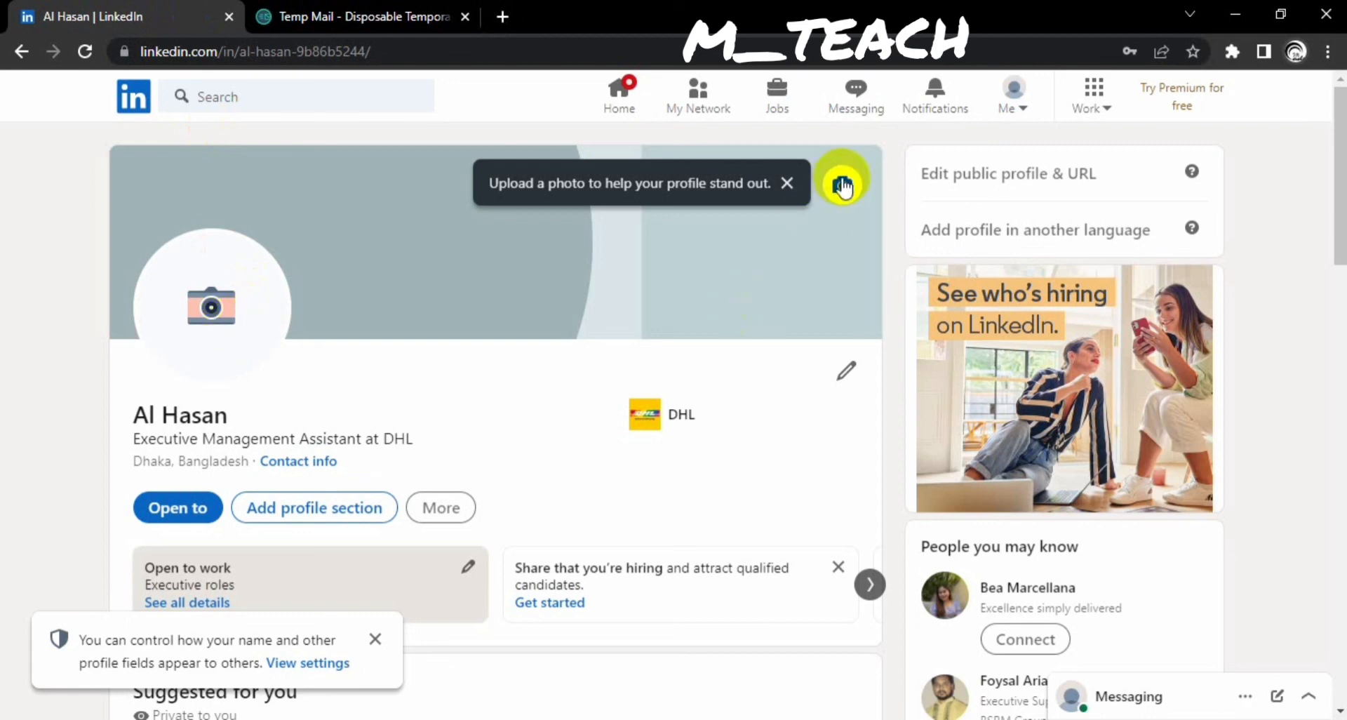
# - Scroll down the profile and dismiss the name and profile-field visibility notice
pyautogui.scroll(-5, 350, 516)
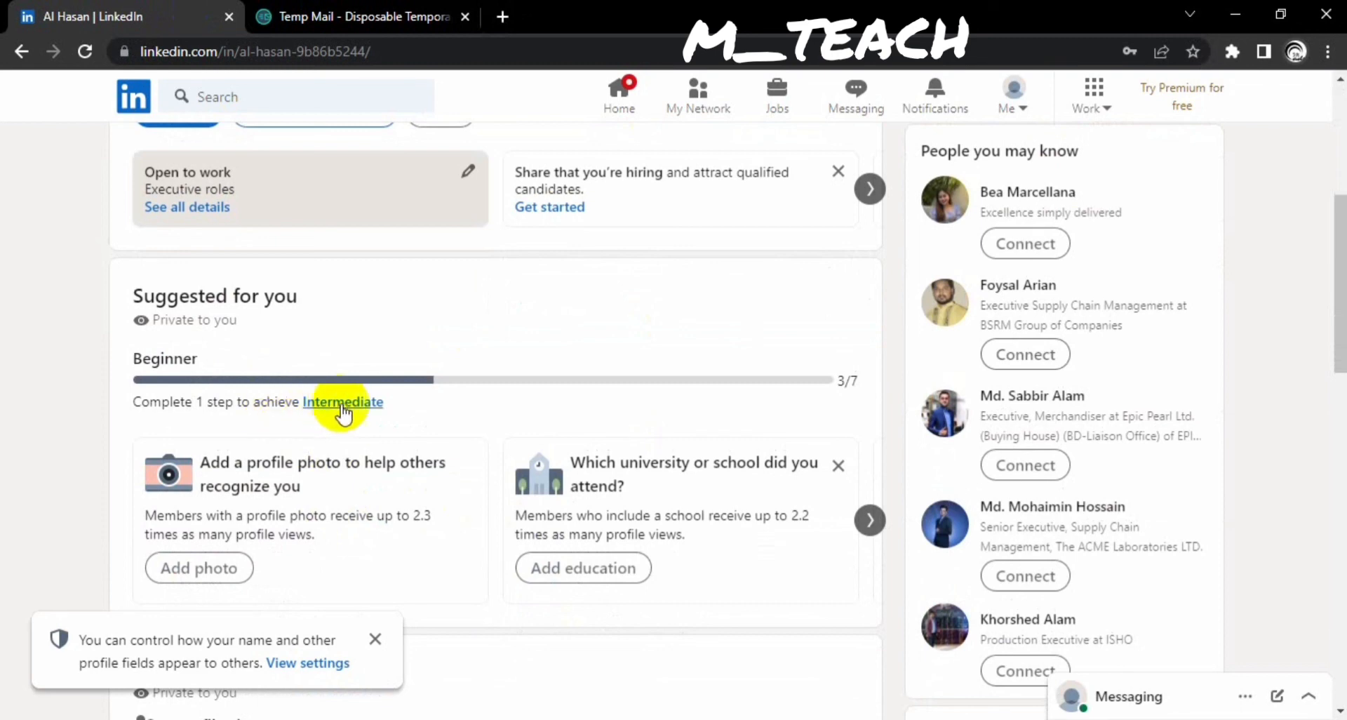
pyautogui.scroll(-1, 187, 433)
pyautogui.scroll(-3, 188, 432)
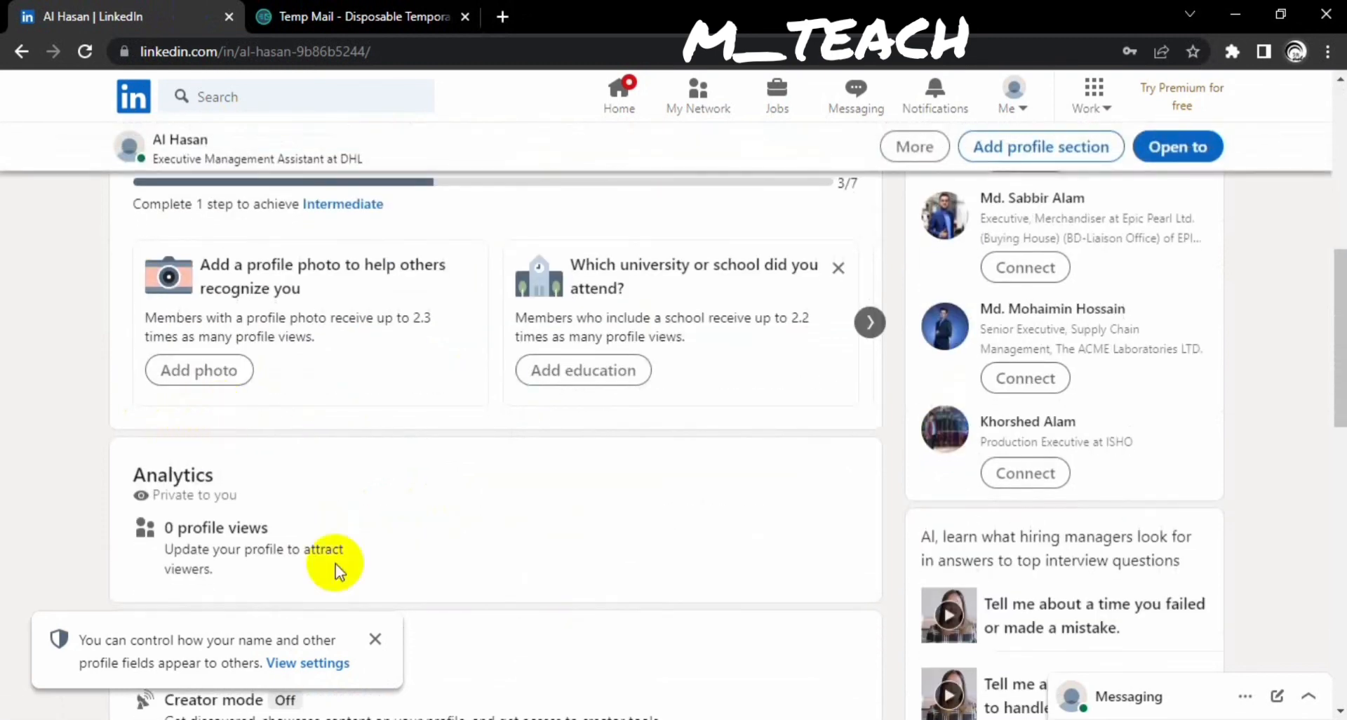
pyautogui.moveTo(361, 641); pyautogui.dragTo(390, 642)
pyautogui.click(388, 638)
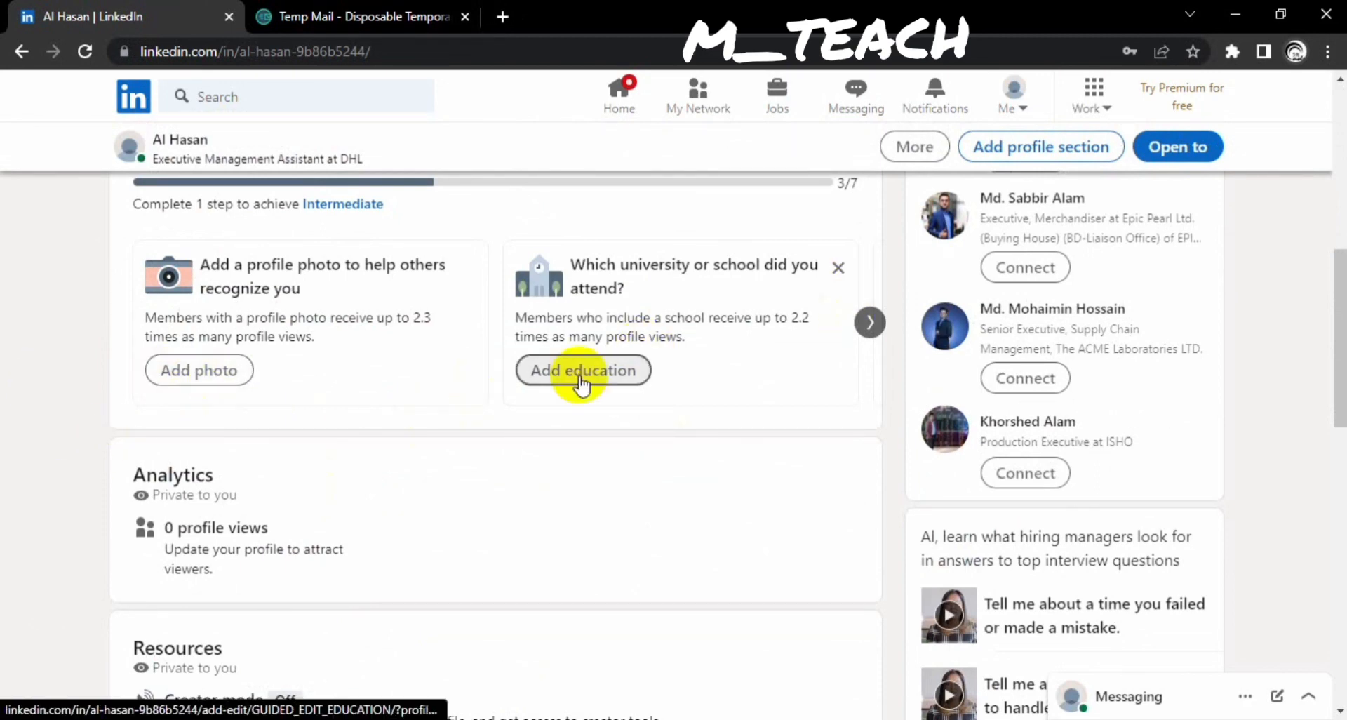
pyautogui.scroll(5, 579, 428)
pyautogui.scroll(-5, 579, 427)
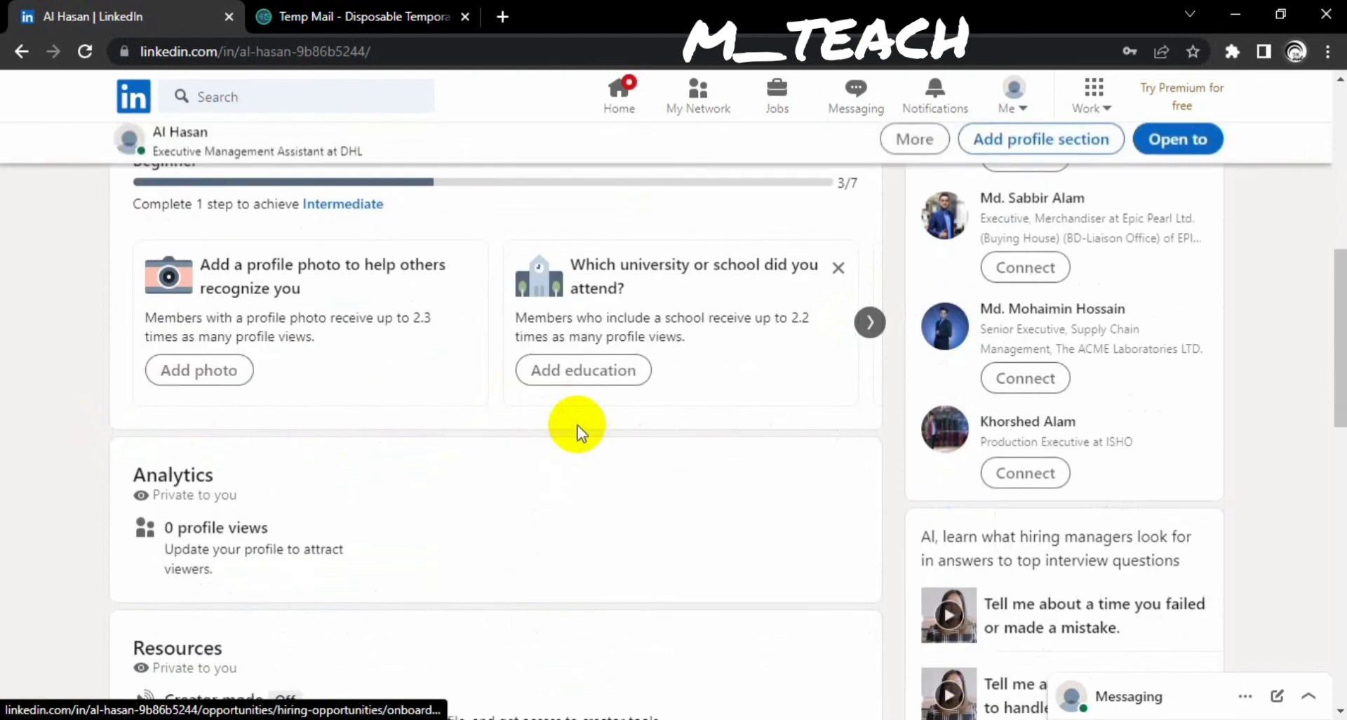